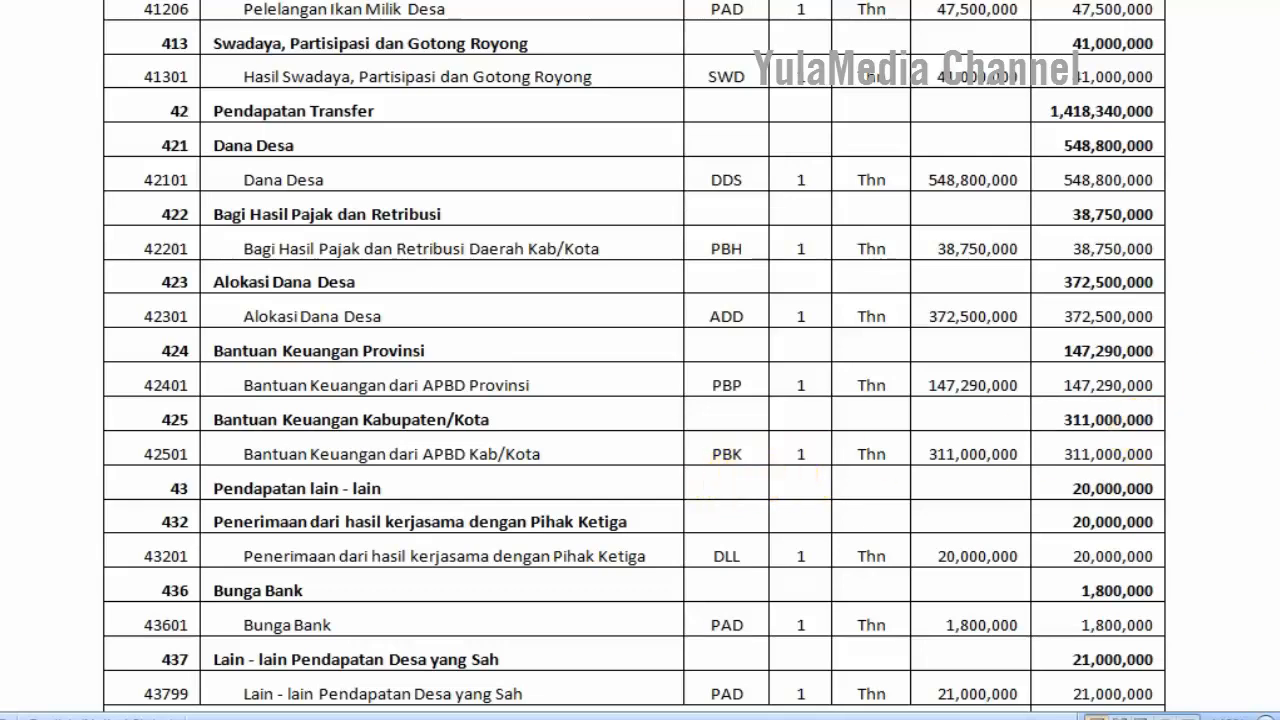
Review the ENTRI ANGGARAN PENDAPATAN table of village income accounts, then switch to the Siskeudes Data Pendapatan Desa form.
scroll(634, 360, down, 3)
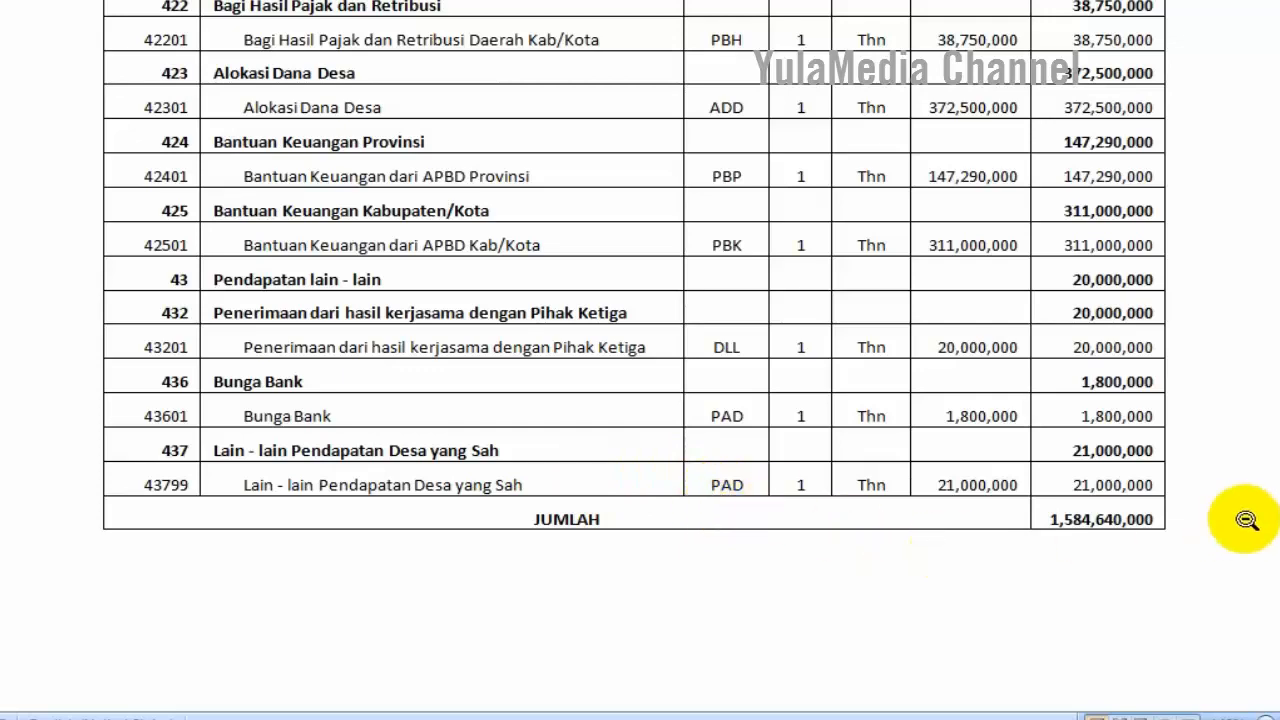
scroll(640, 360, up, 5)
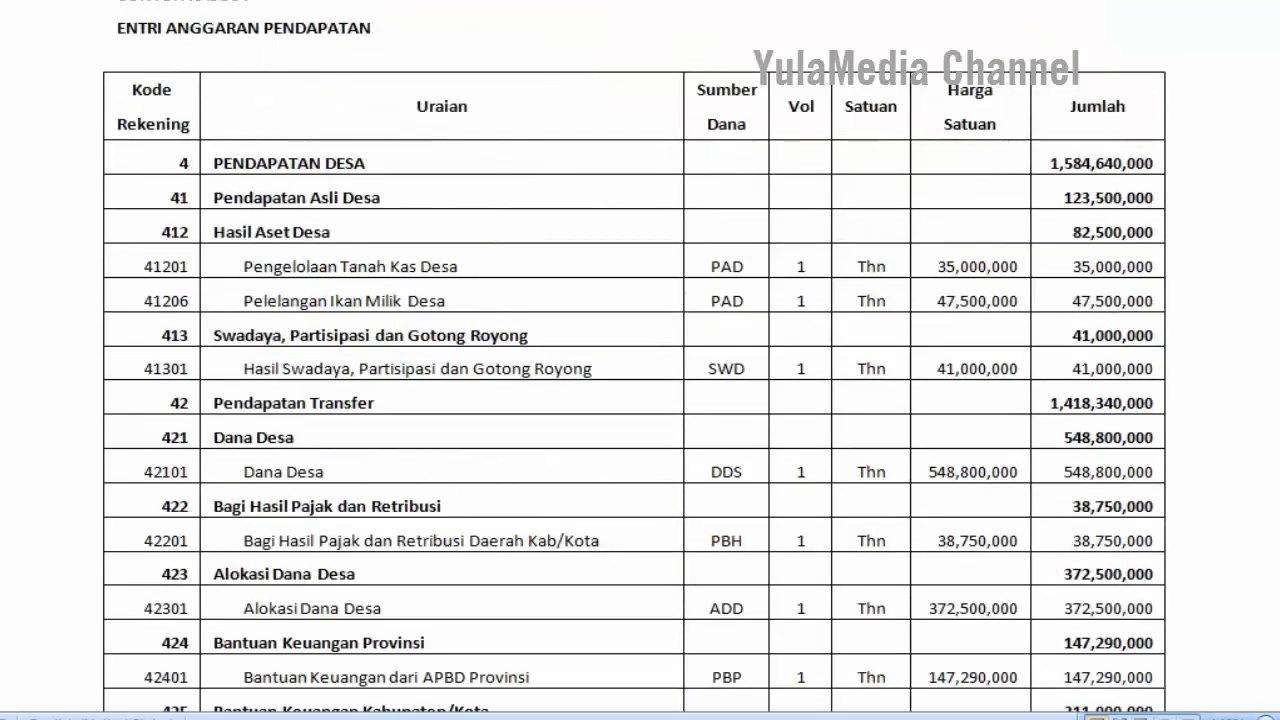
scroll(640, 360, down, 1)
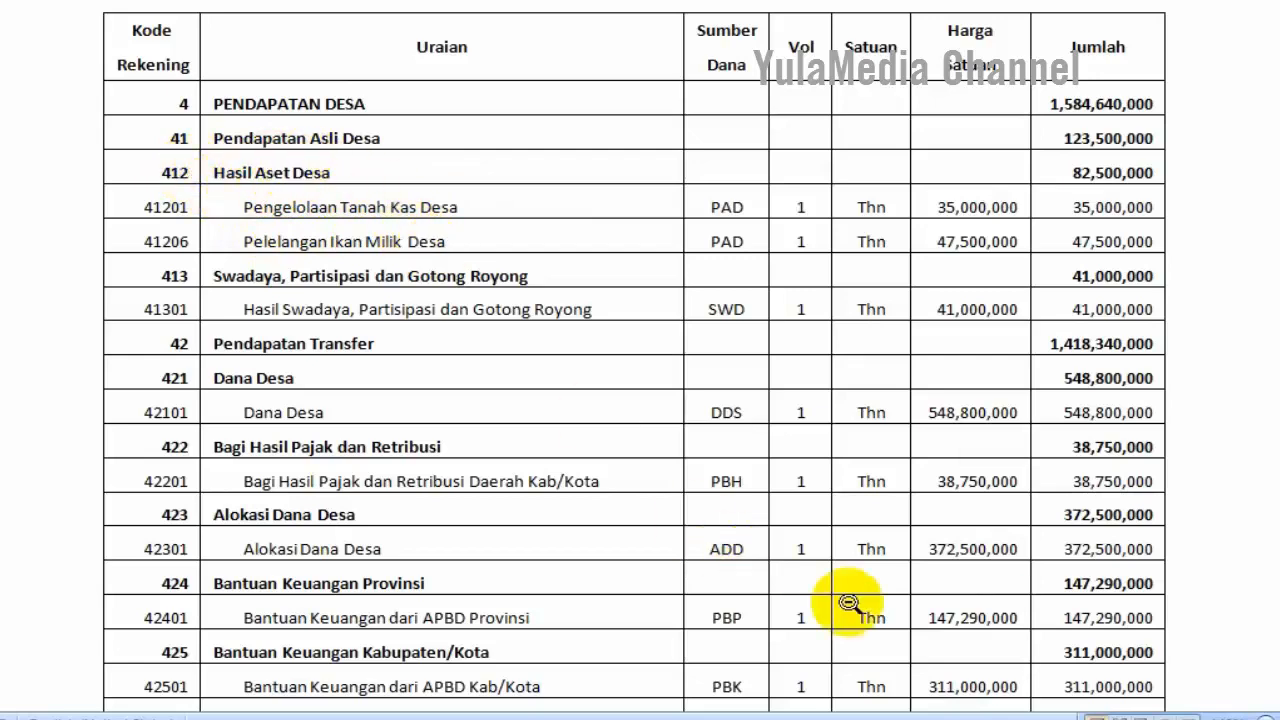
click(1010, 718)
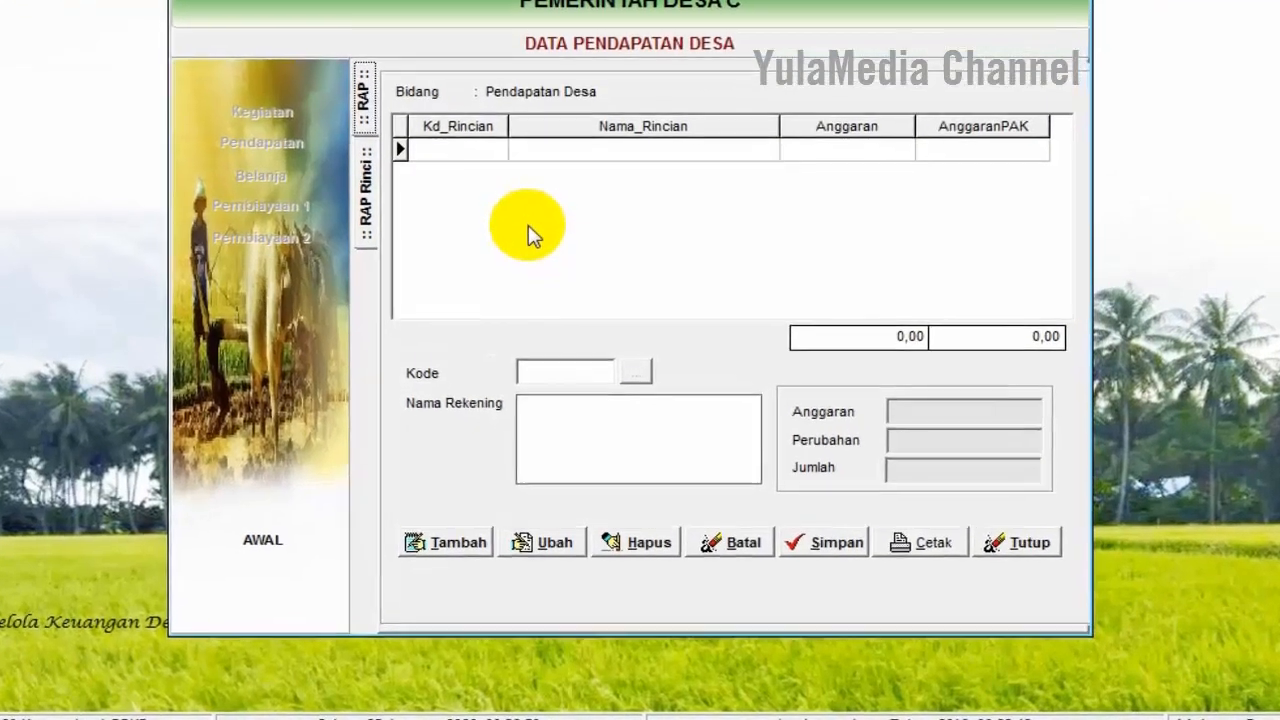
Add and save income account 4.1.2.01 Pengelolaan Tanah Kas Desa from the Pendapatan Asli Desa group, type Hasil Aset Desa.
click(446, 545)
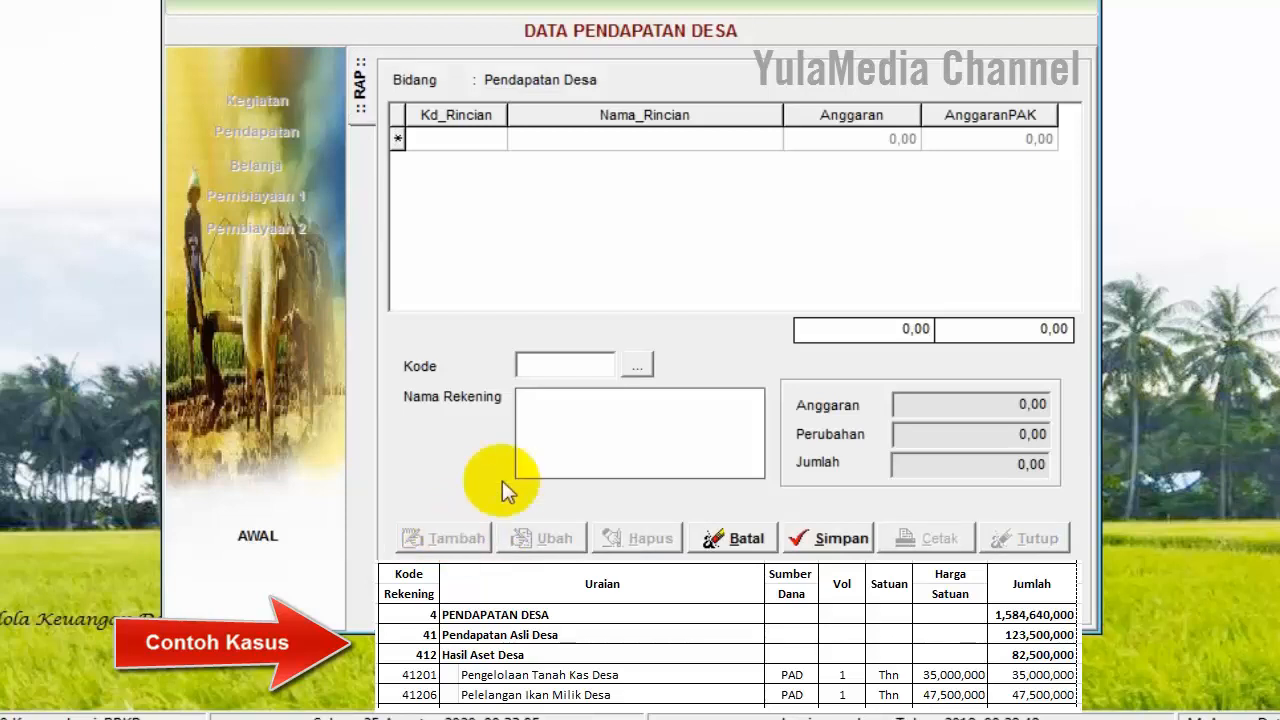
click(640, 368)
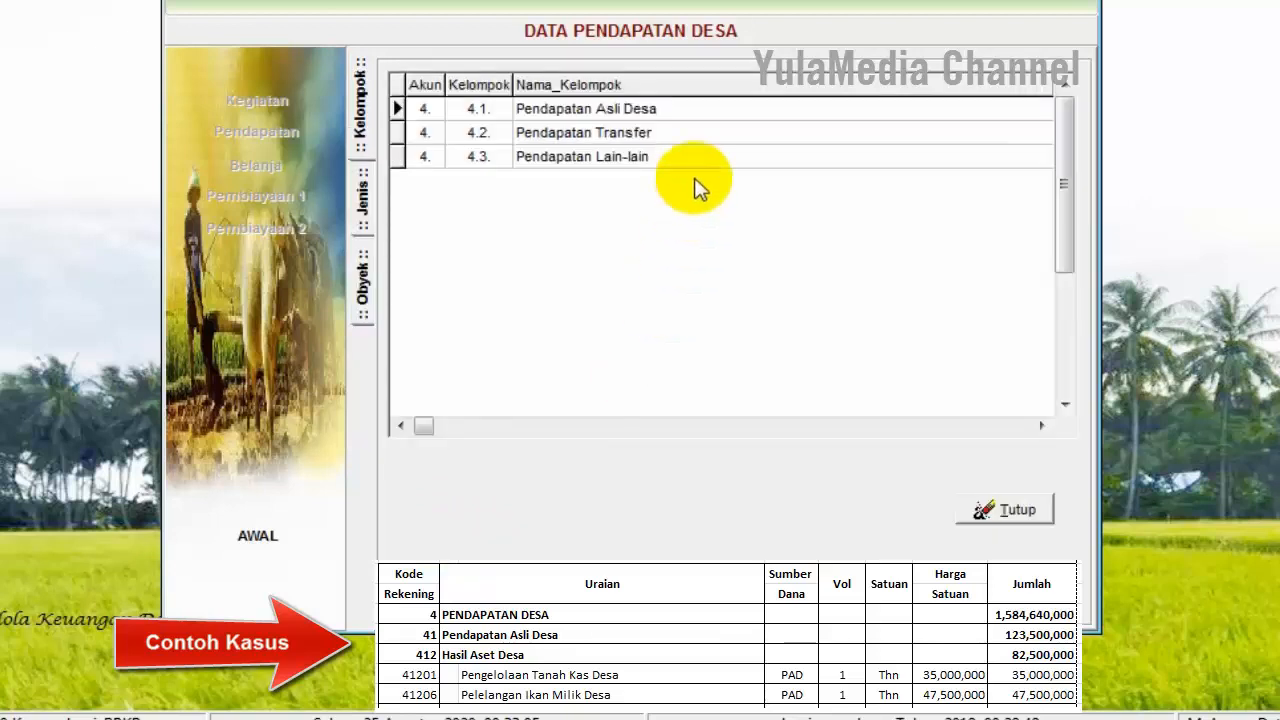
click(680, 112)
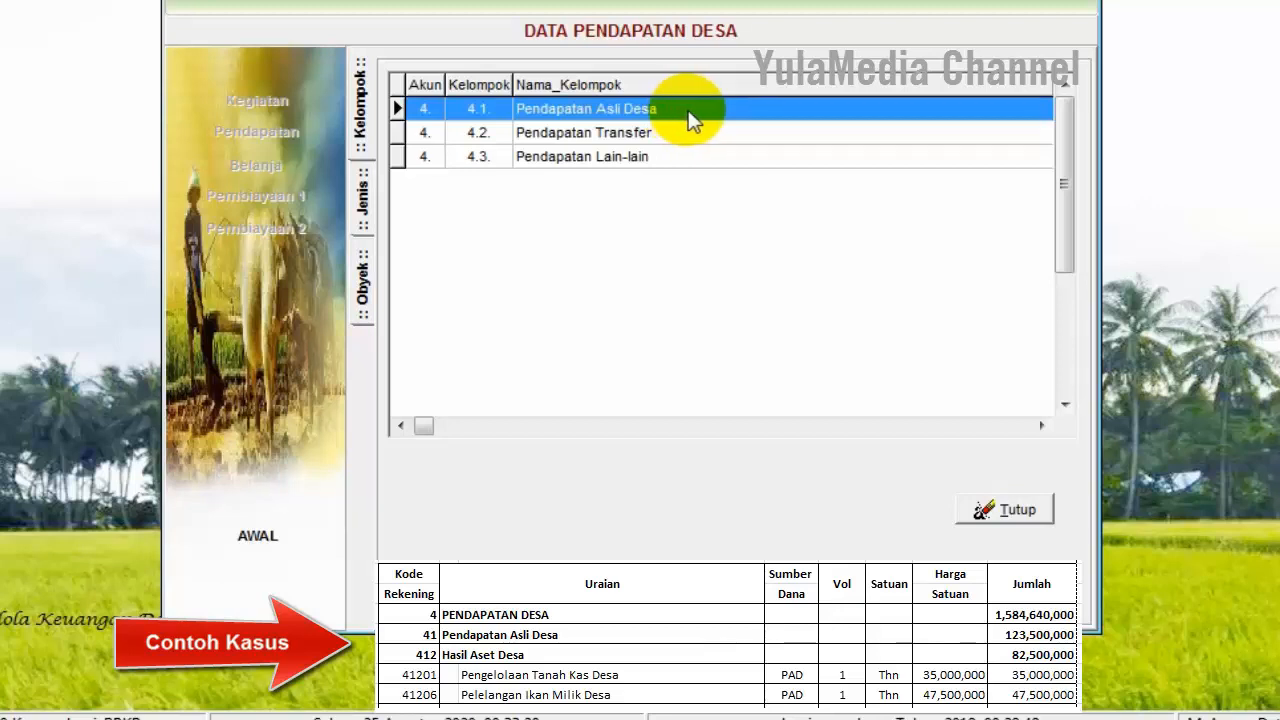
double_click(693, 118)
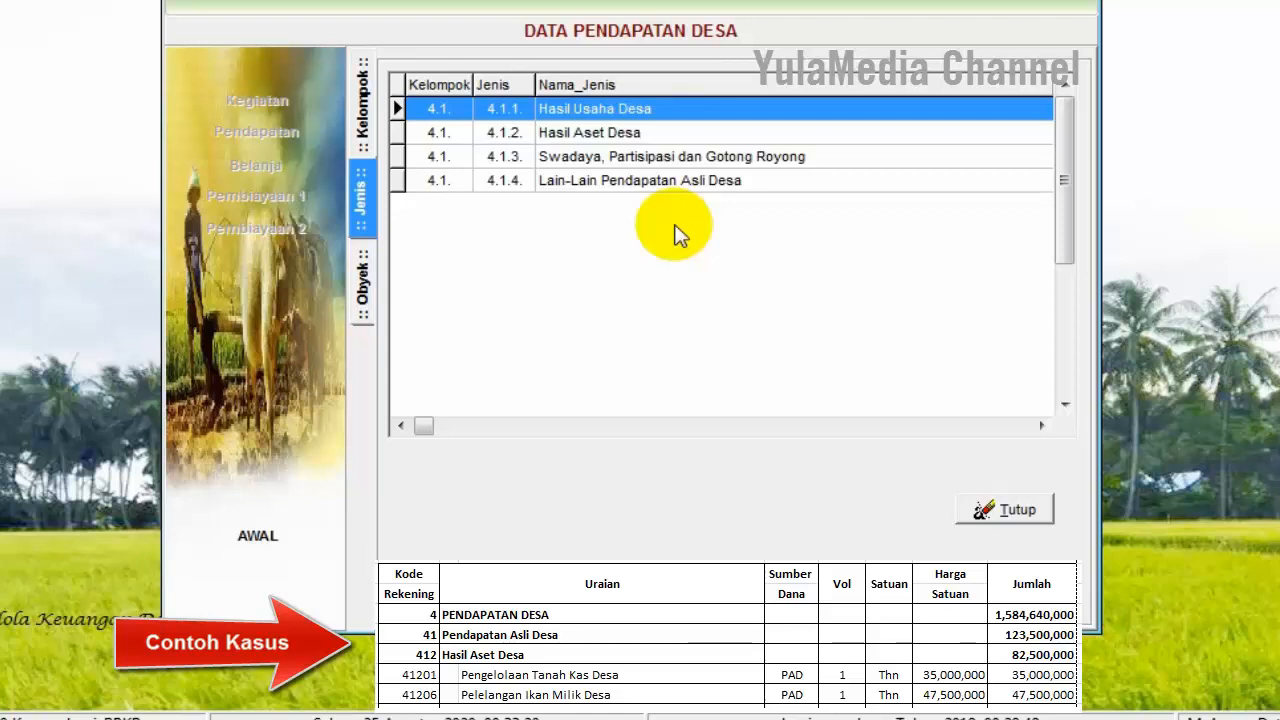
click(664, 140)
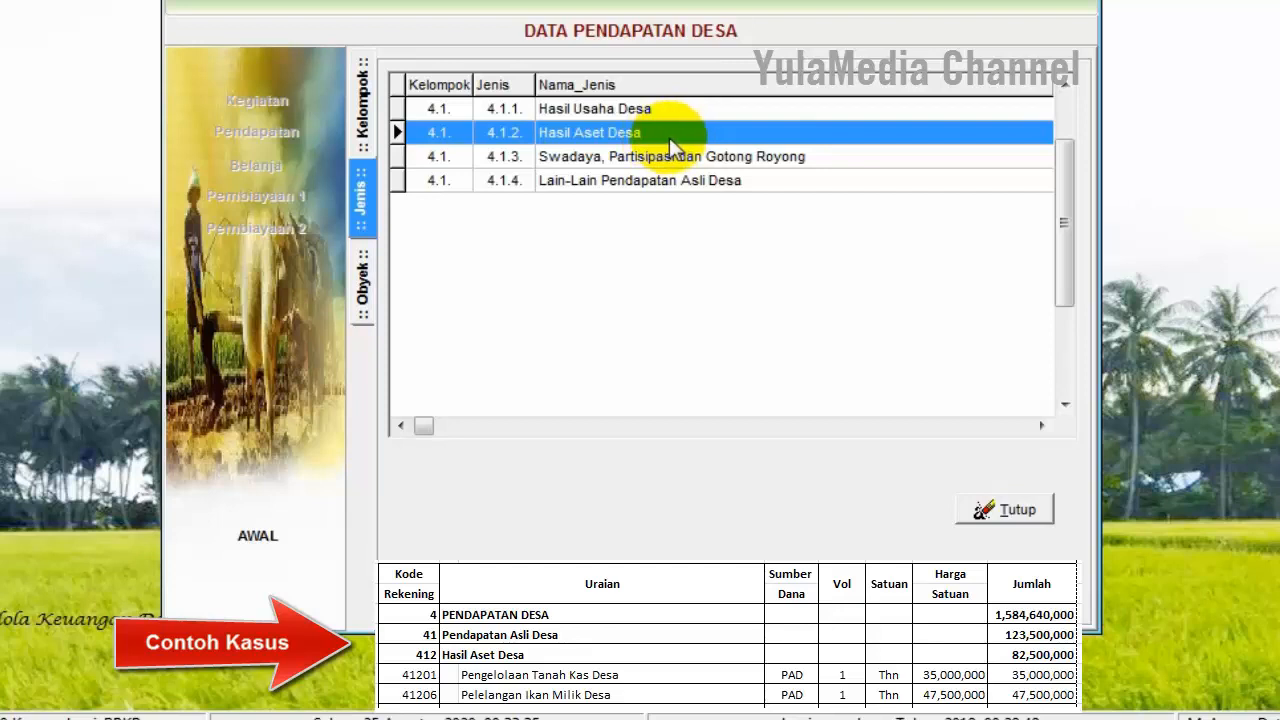
double_click(669, 137)
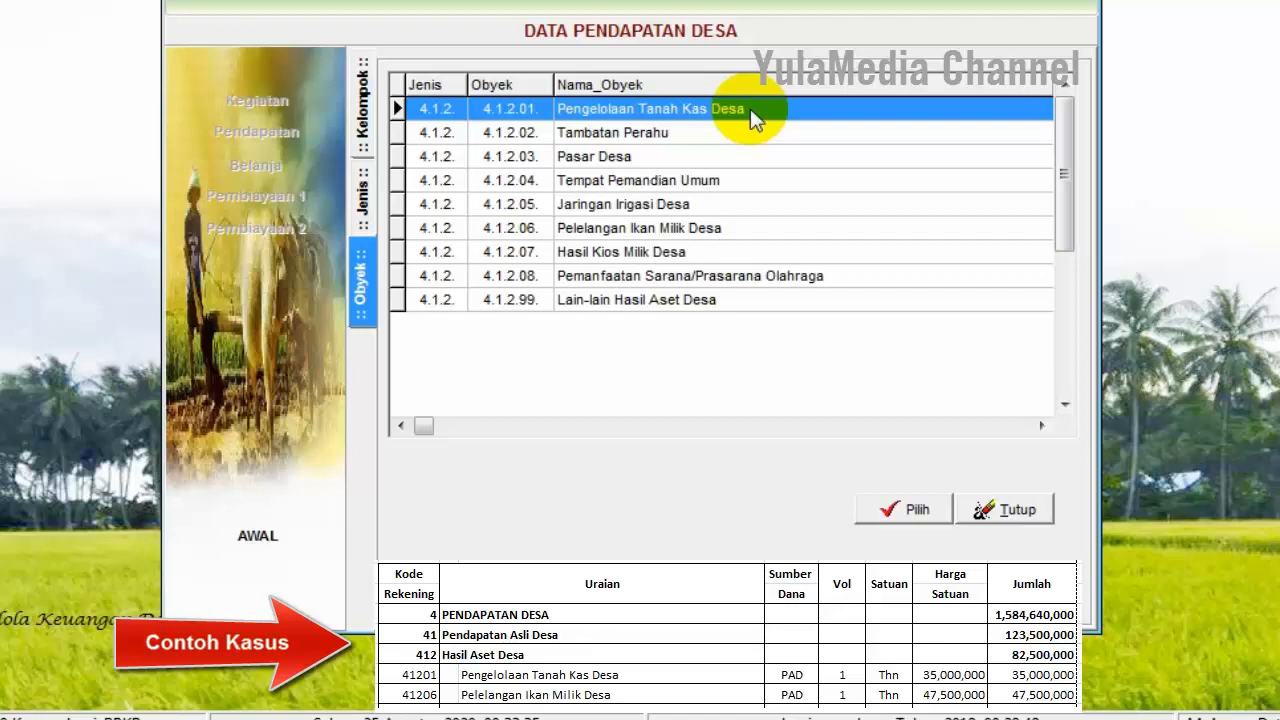
click(888, 515)
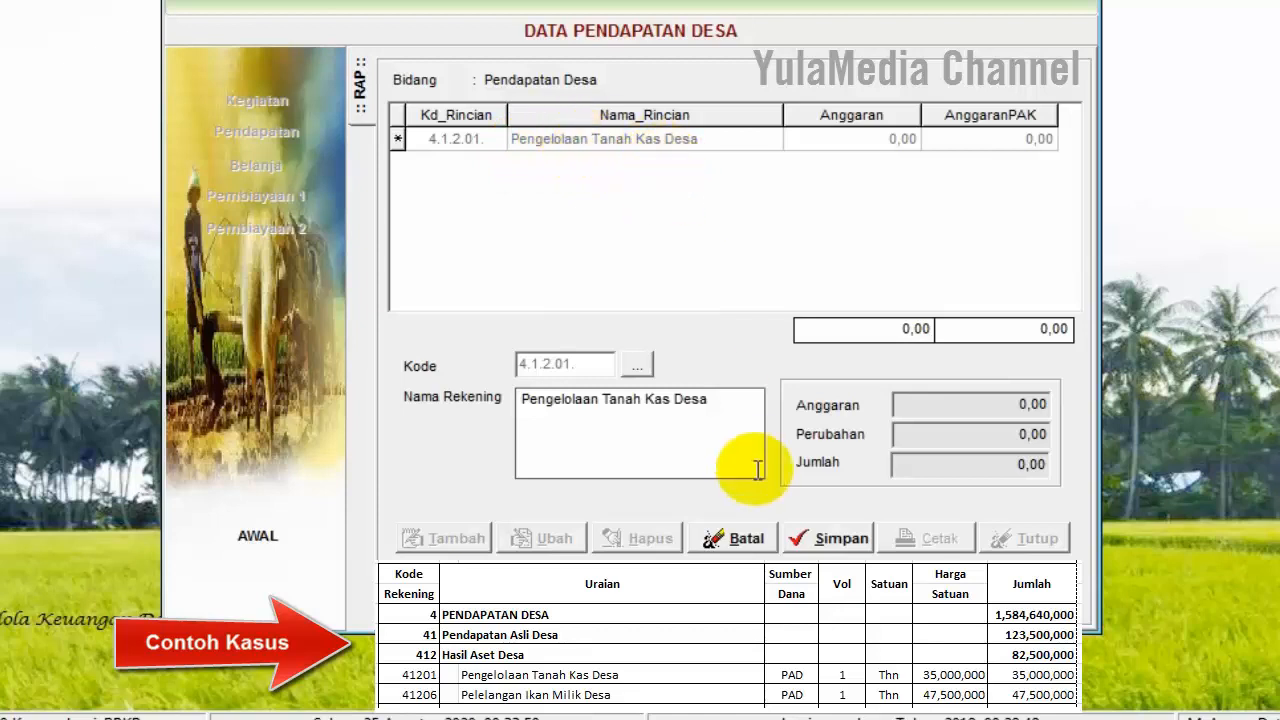
click(836, 540)
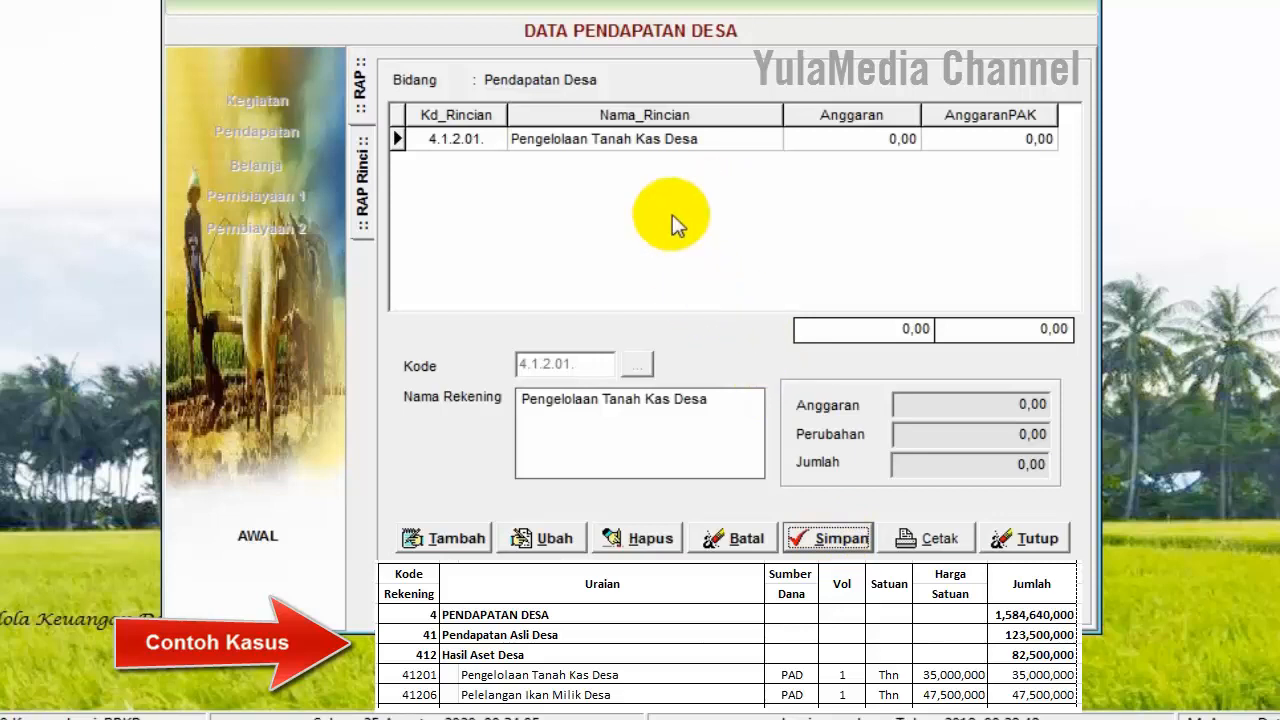
Add a budget detail line under account 4.1.2.01 with the description "Pengelolaan Tanah Kas Desa".
click(617, 150)
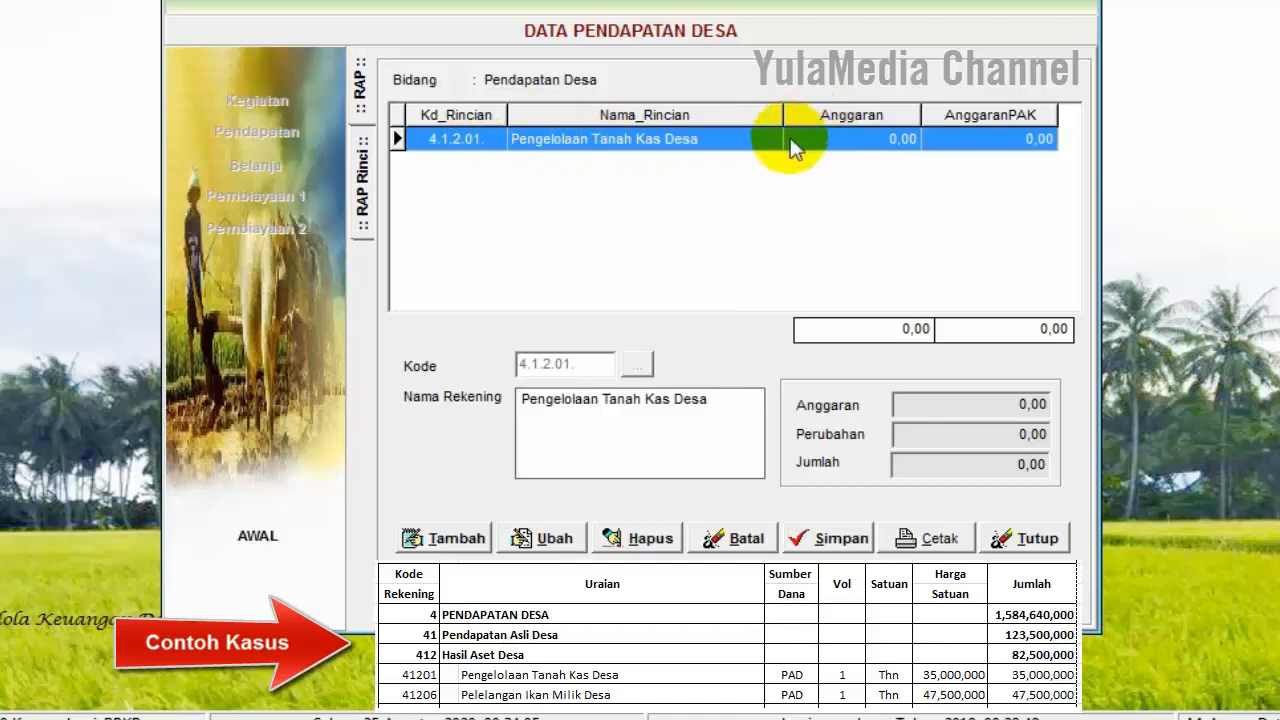
click(362, 190)
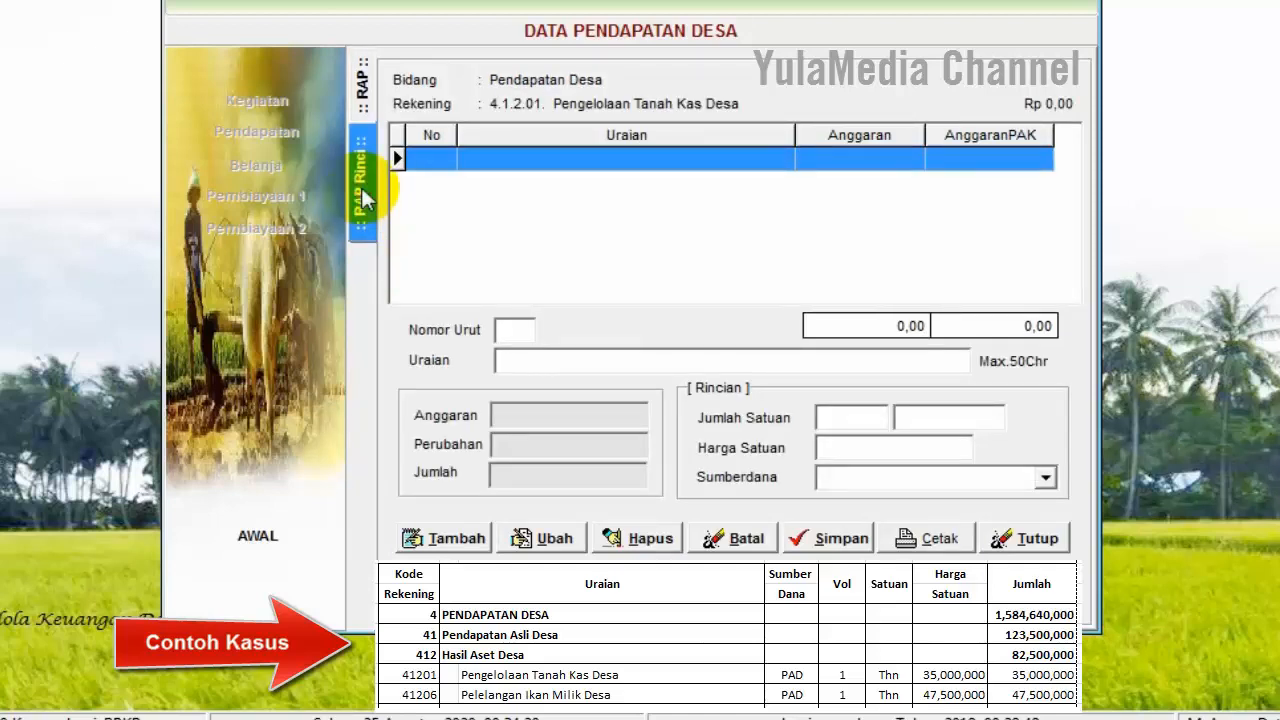
click(423, 540)
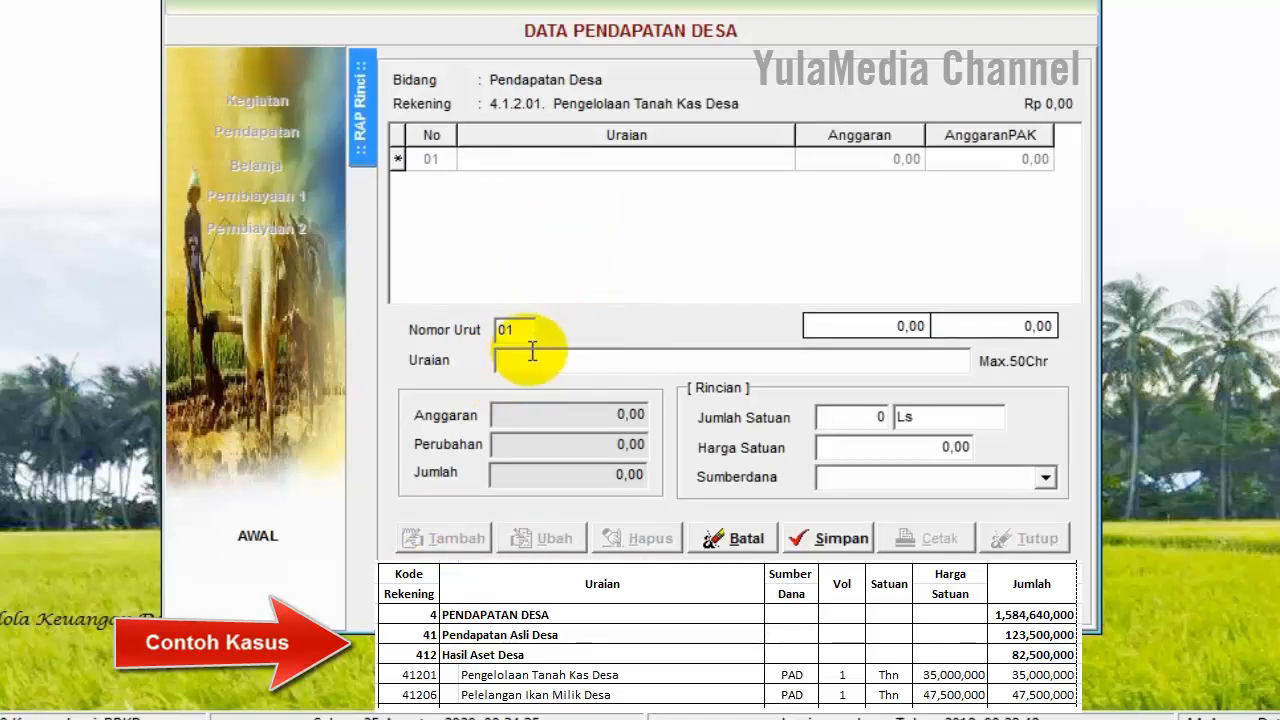
drag(556, 108, 764, 113)
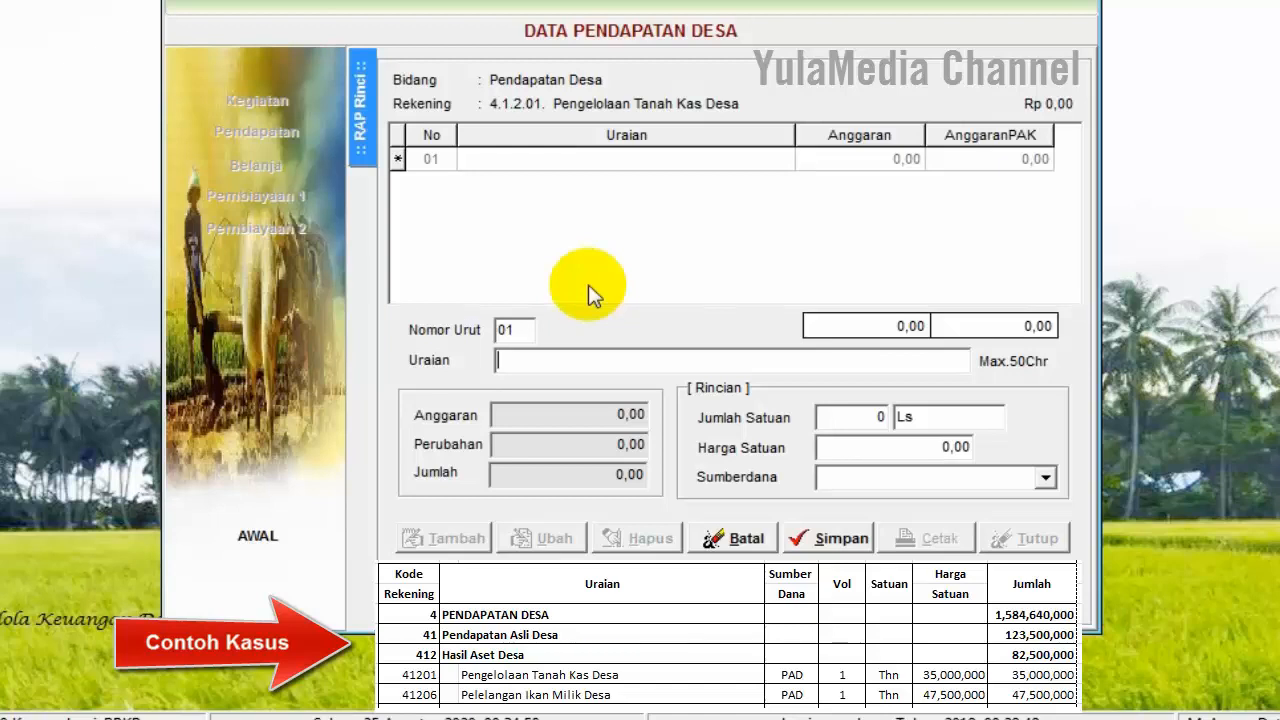
text(Pengelolaan Tana)
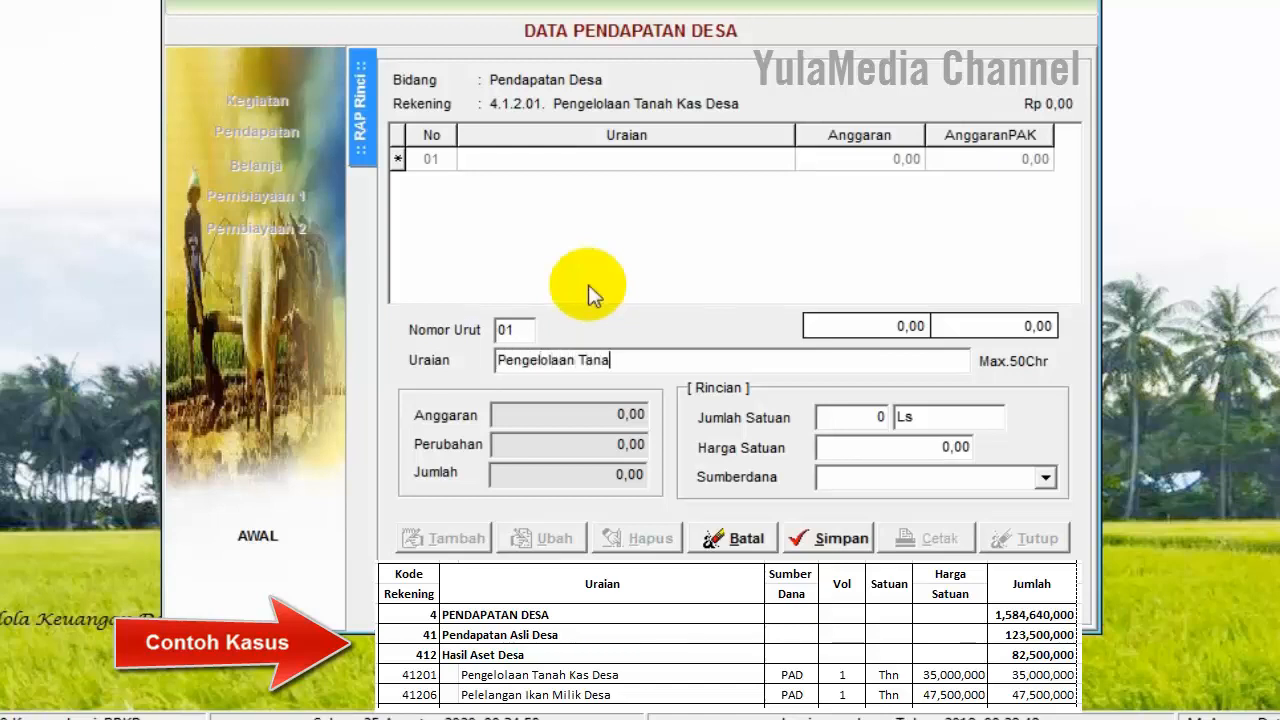
text(h Kas Desa)
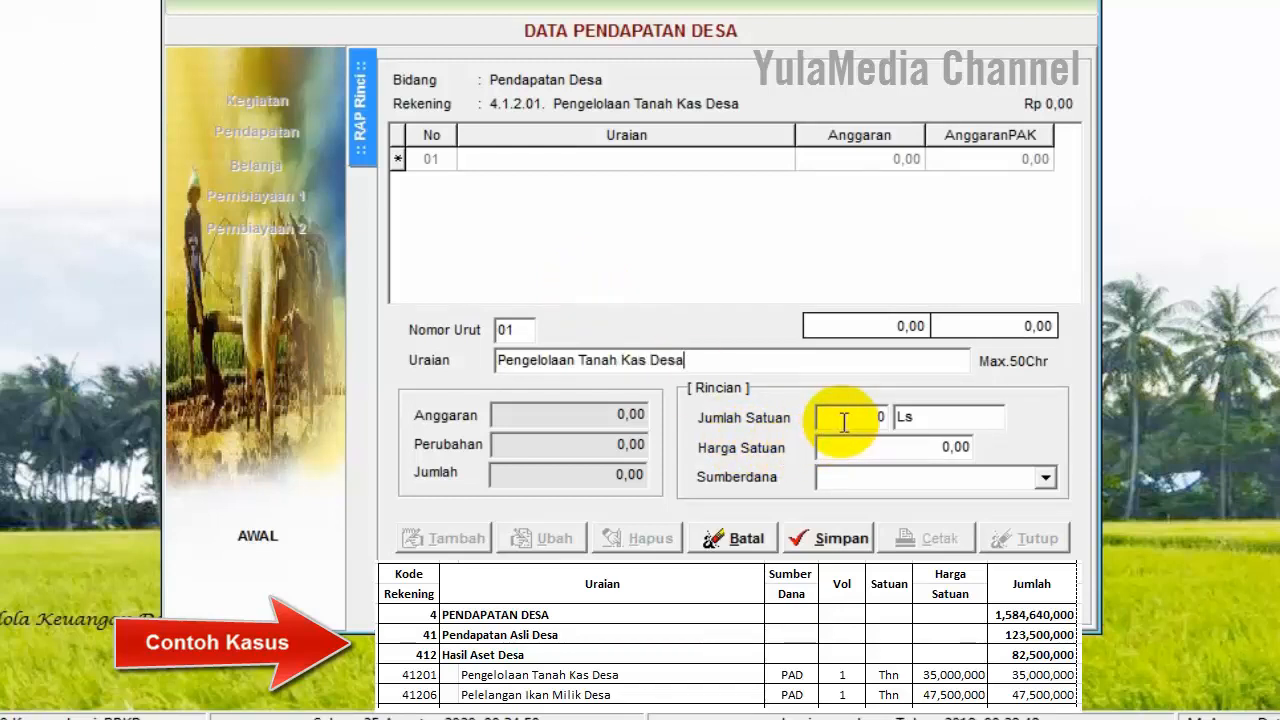
Set the detail line's quantity to 1 thn and its unit price to 35000000.
click(845, 422)
text(1)
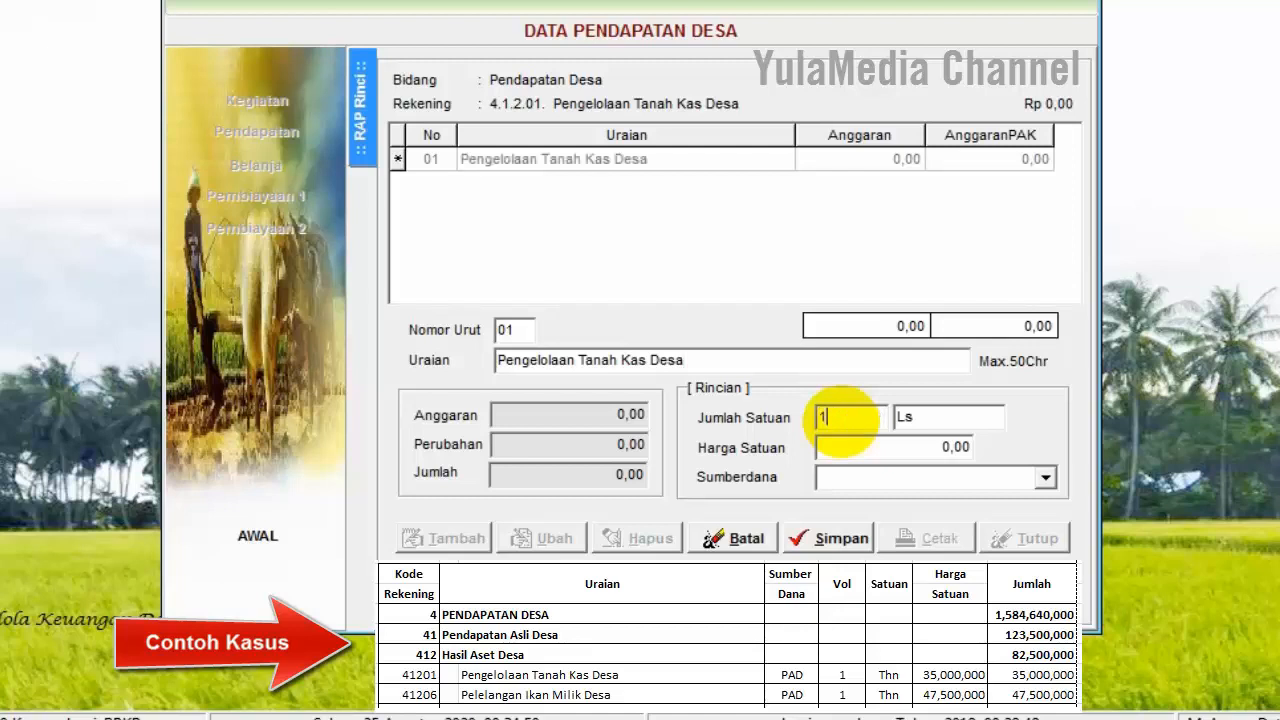
click(940, 420)
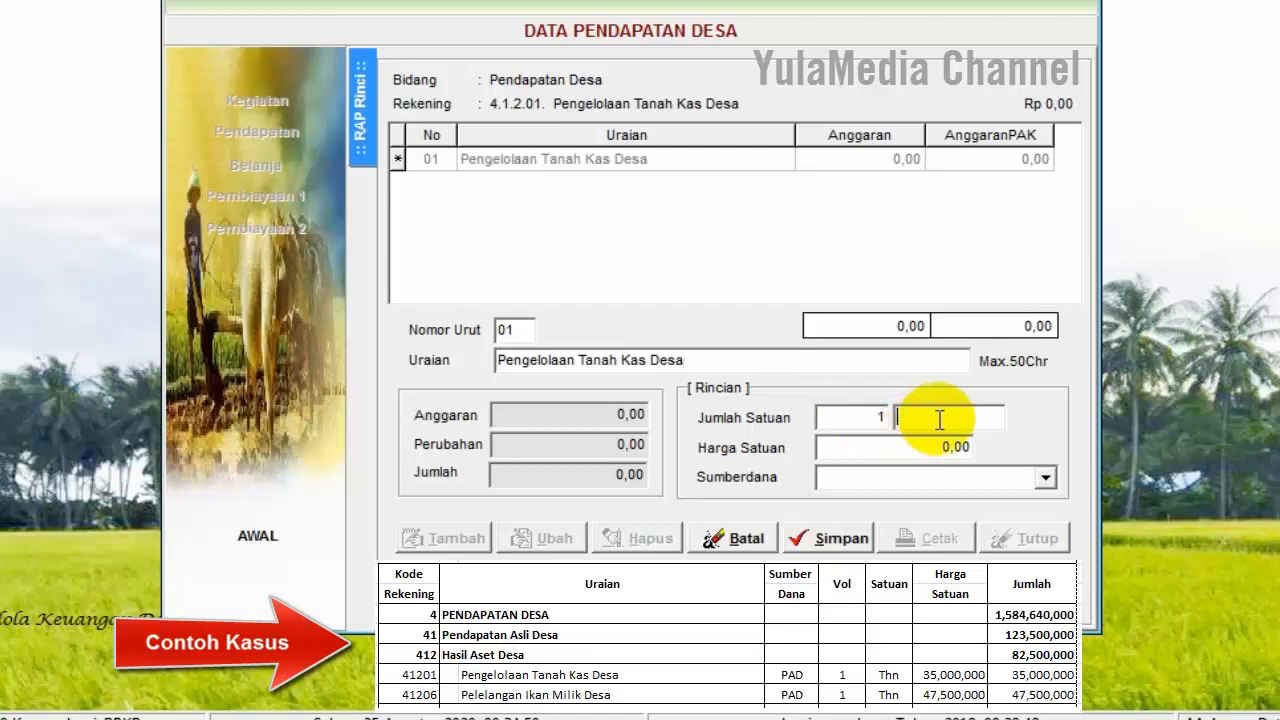
text(thn)
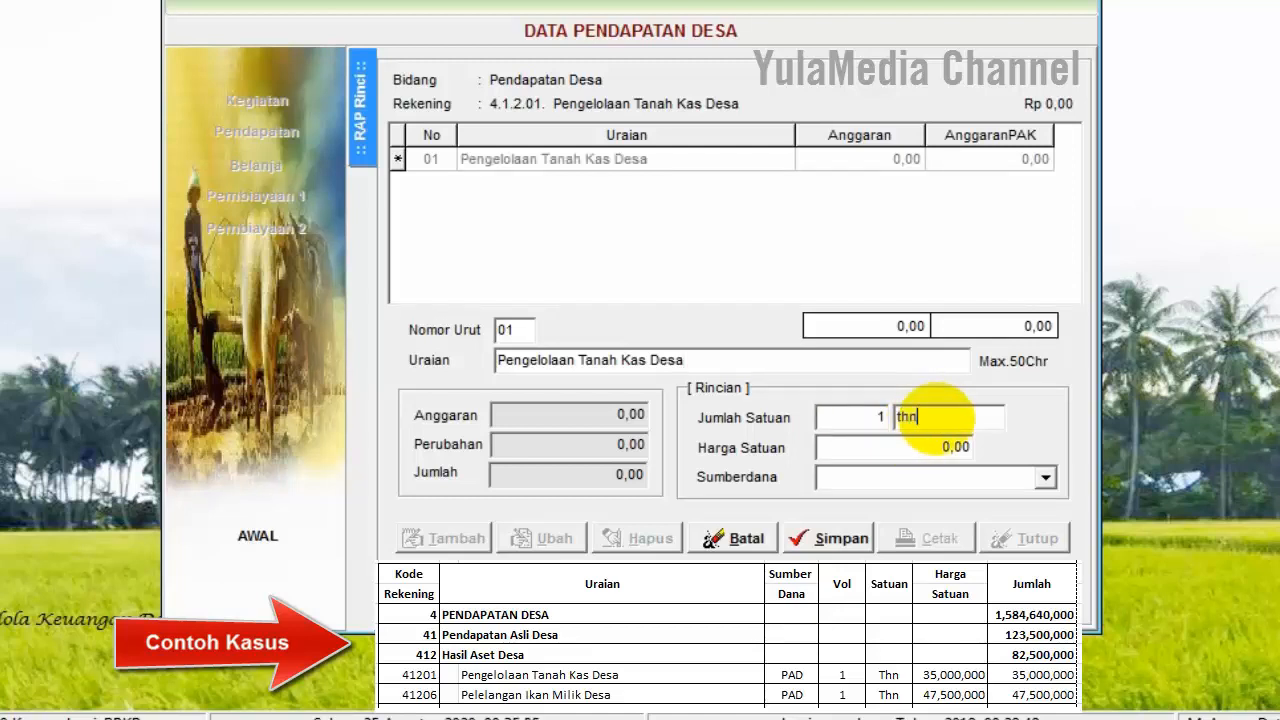
click(940, 450)
key(BackSpace)
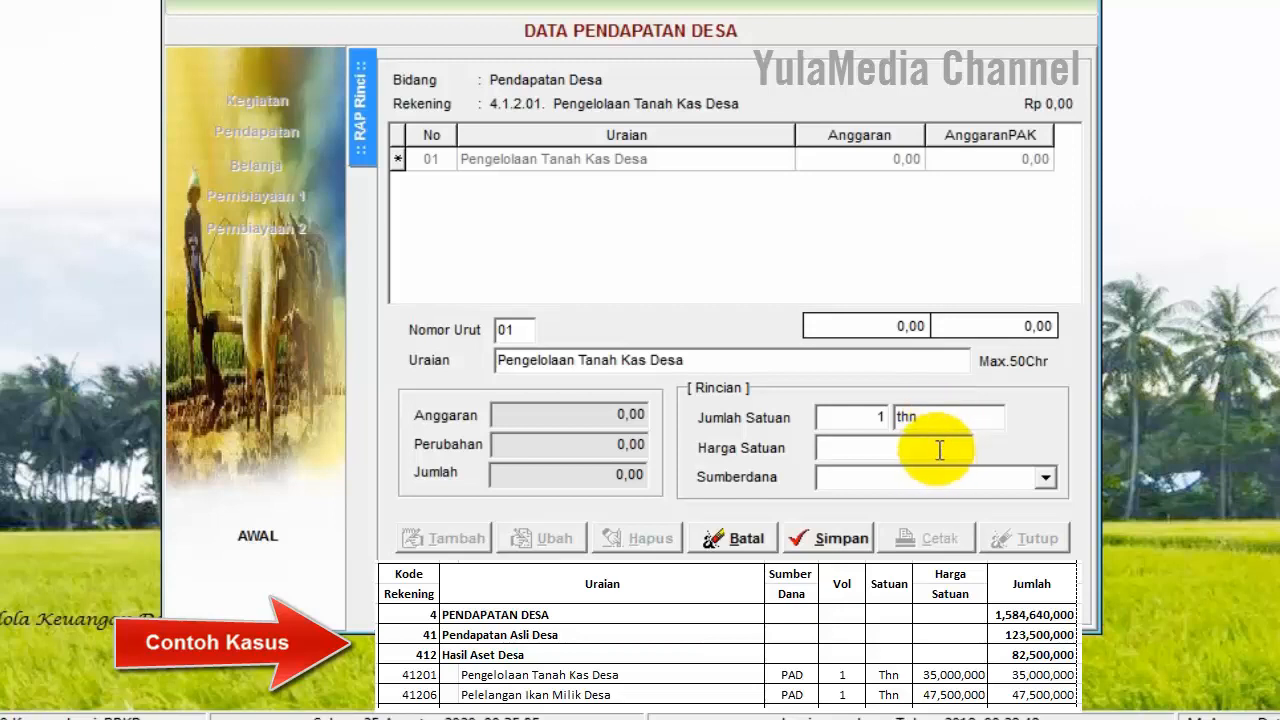
text(35000000)
Set the detail line's fund source to Pendapatan Asli Desa and save the line.
click(1046, 478)
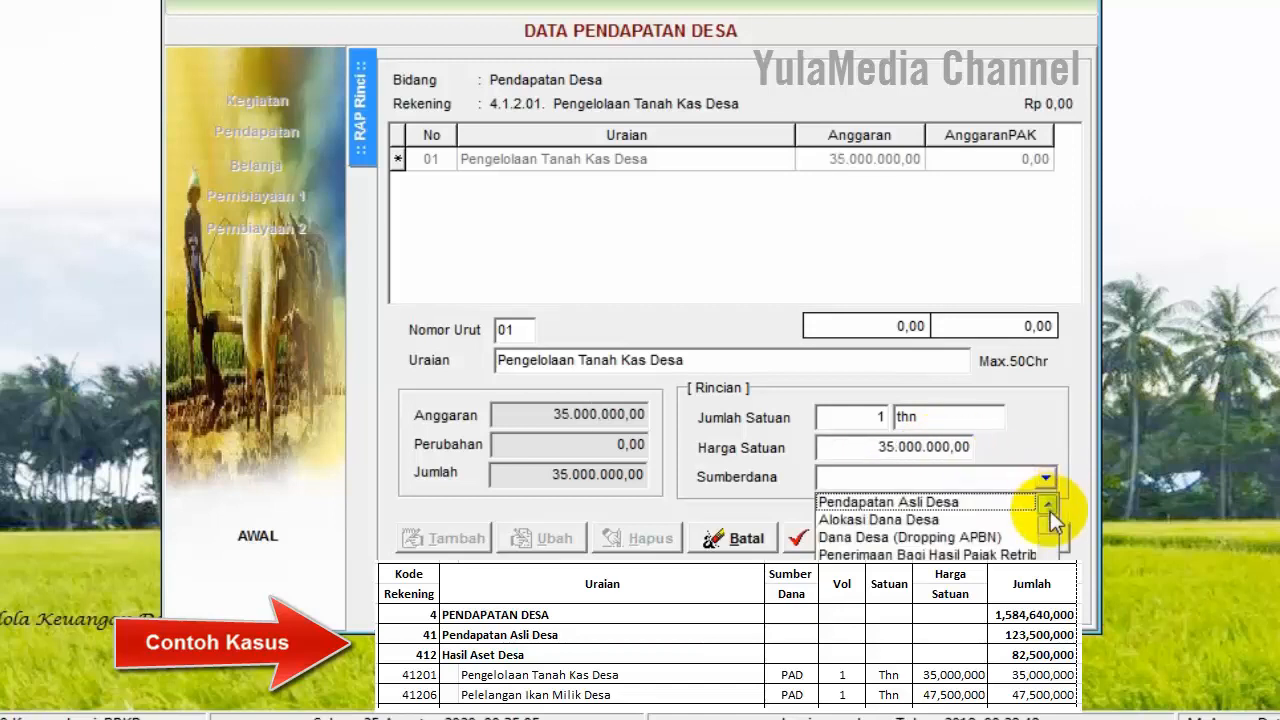
click(1047, 552)
scroll(1050, 545, up, 1)
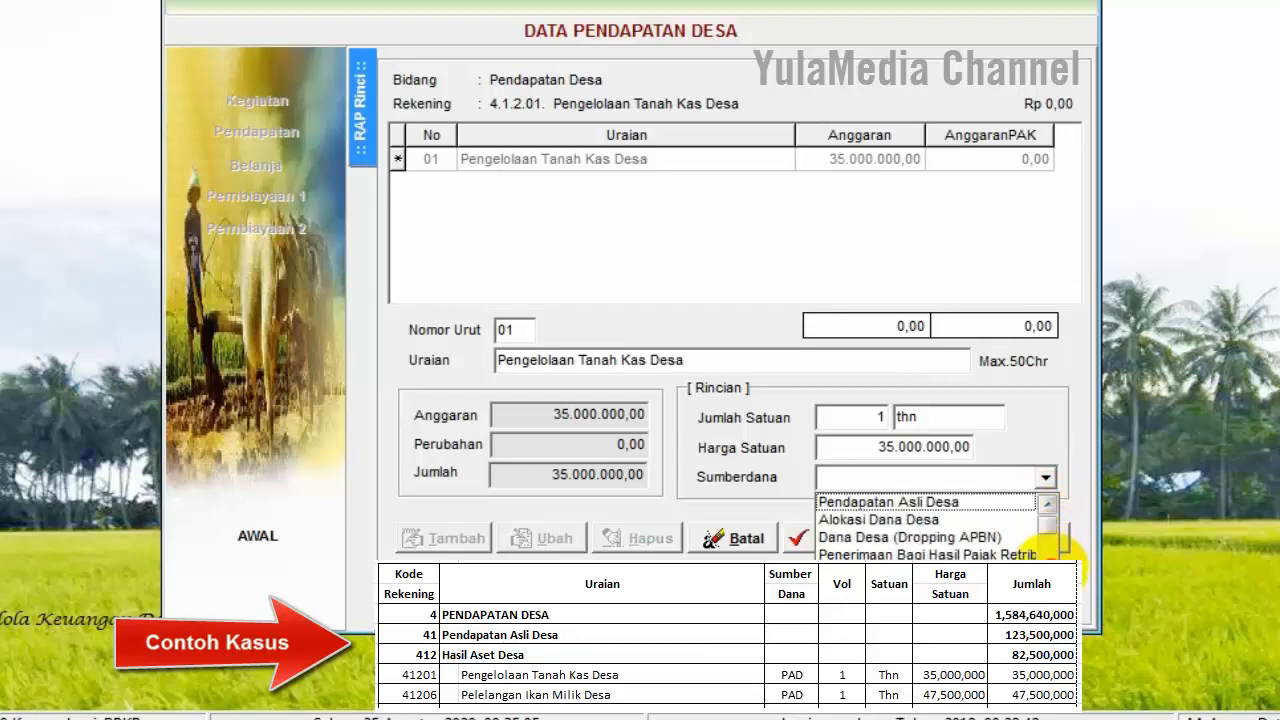
scroll(1050, 560, down, 1)
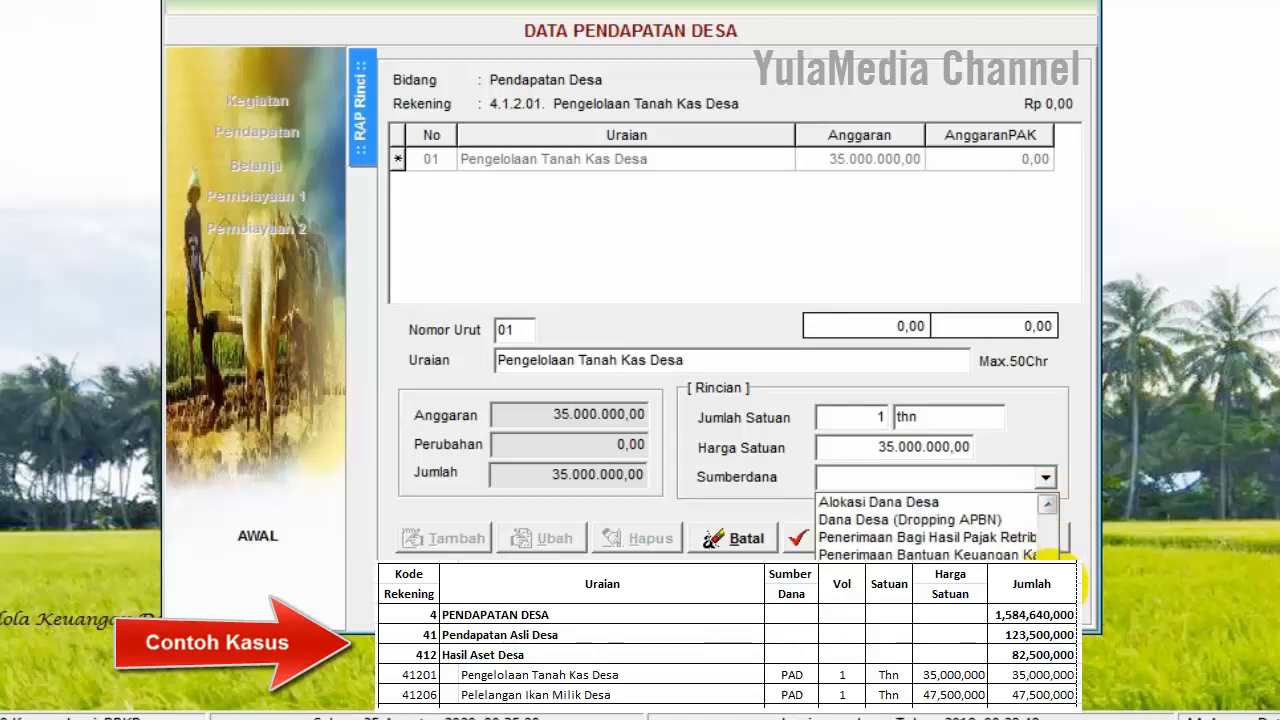
click(1047, 504)
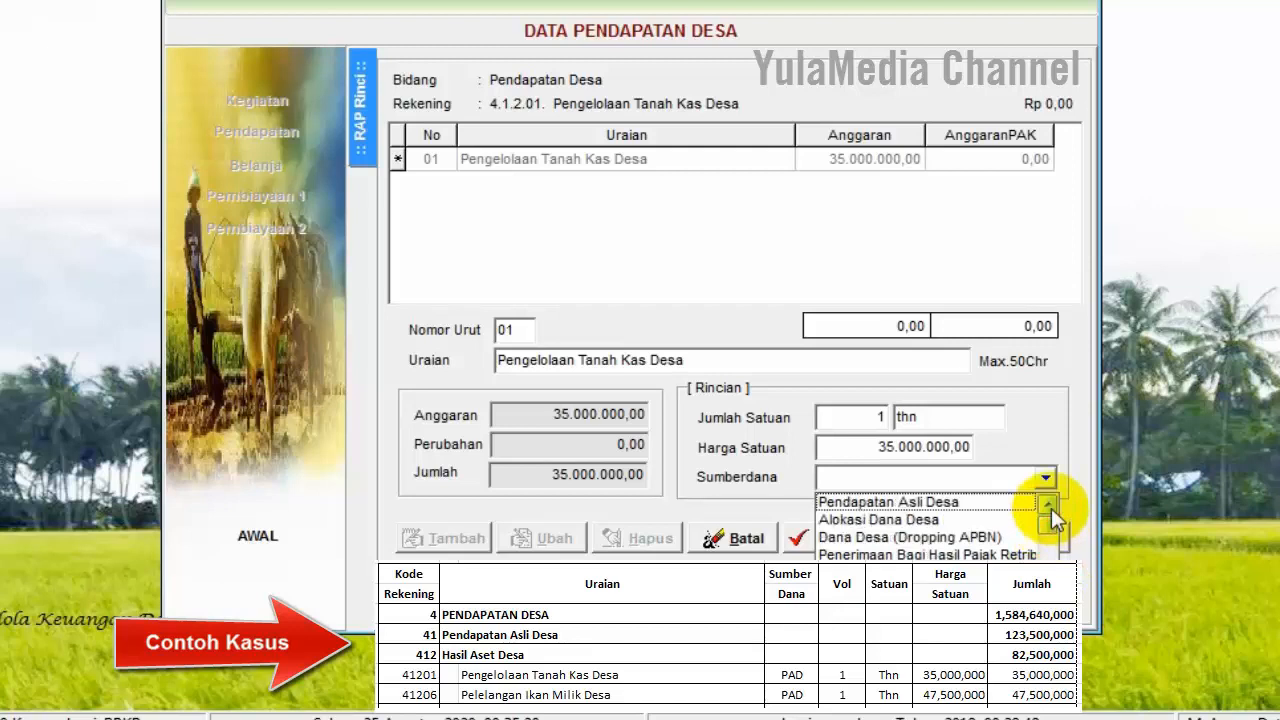
click(980, 503)
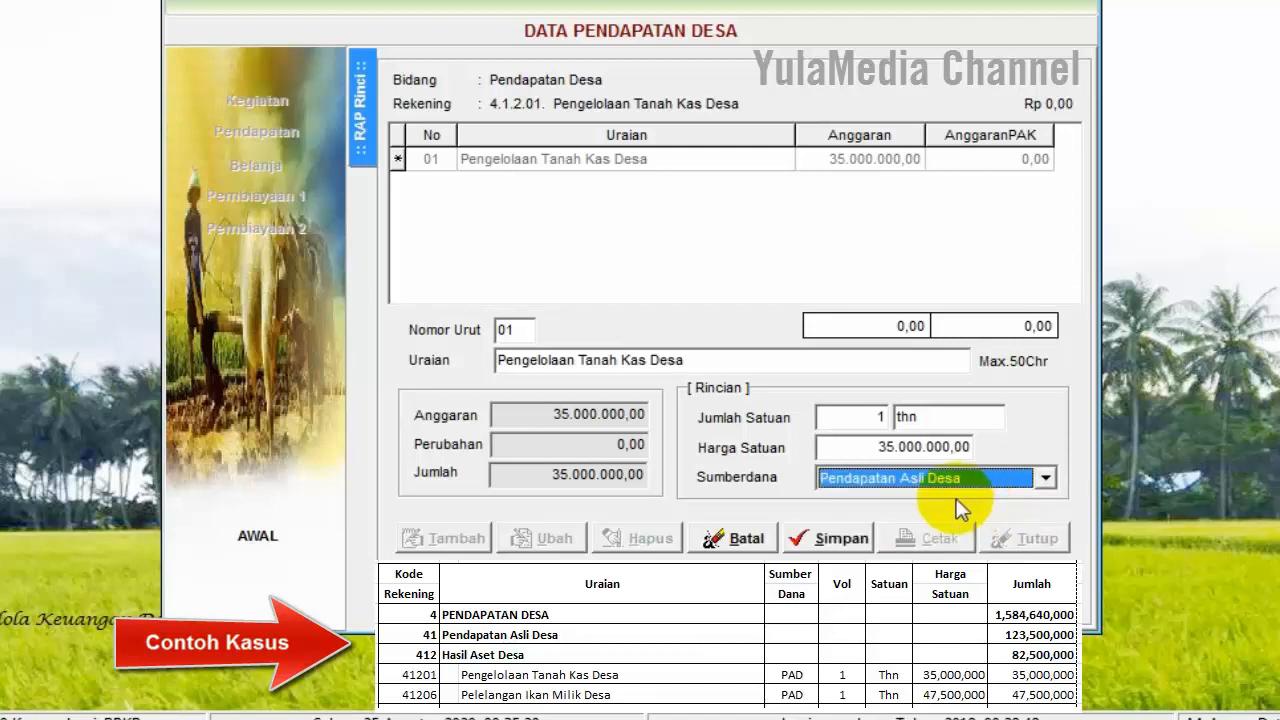
click(840, 540)
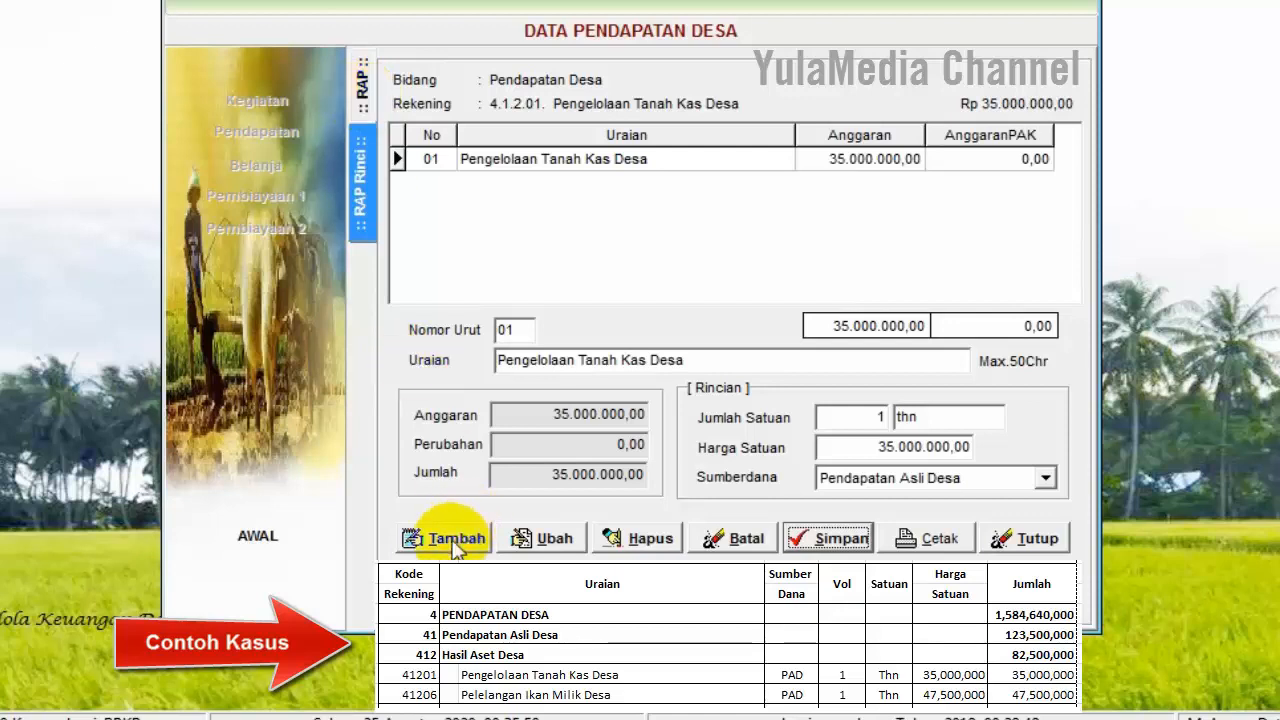
Add and save income account 4.1.2.06 Pelelangan Ikan Milik Desa from the Pendapatan Asli Desa group, type Hasil Aset Desa.
click(366, 100)
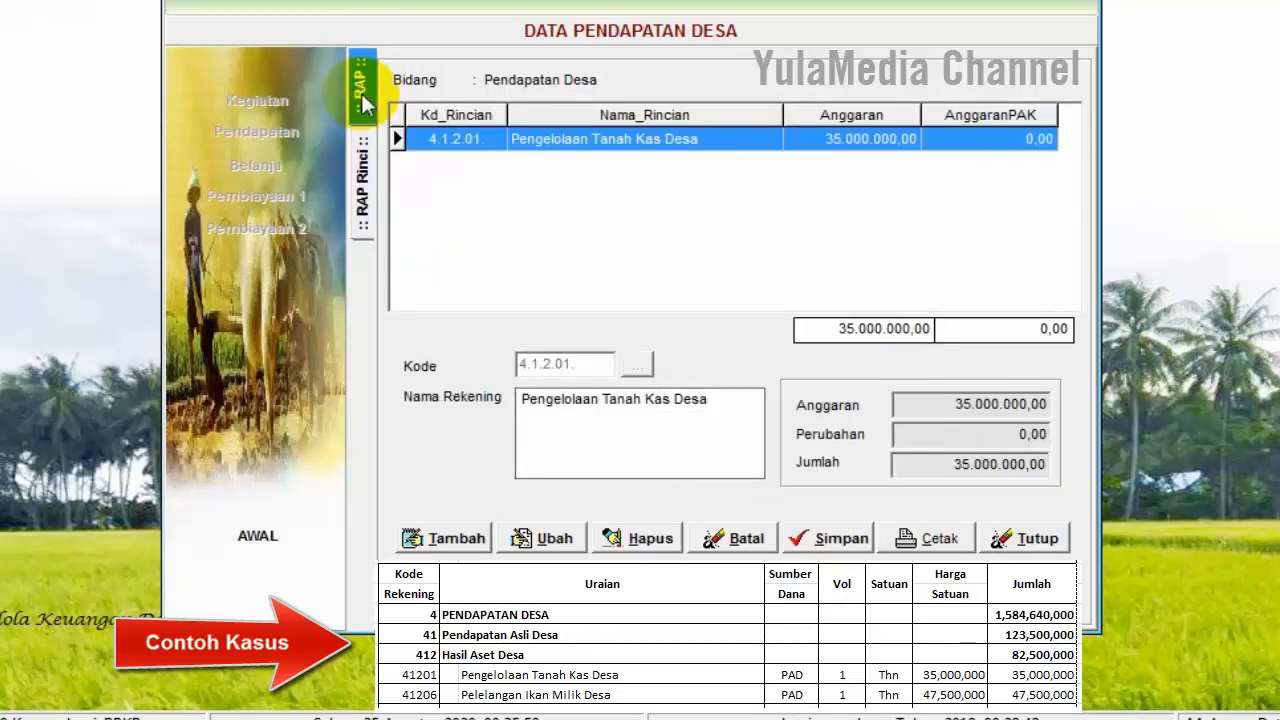
click(441, 540)
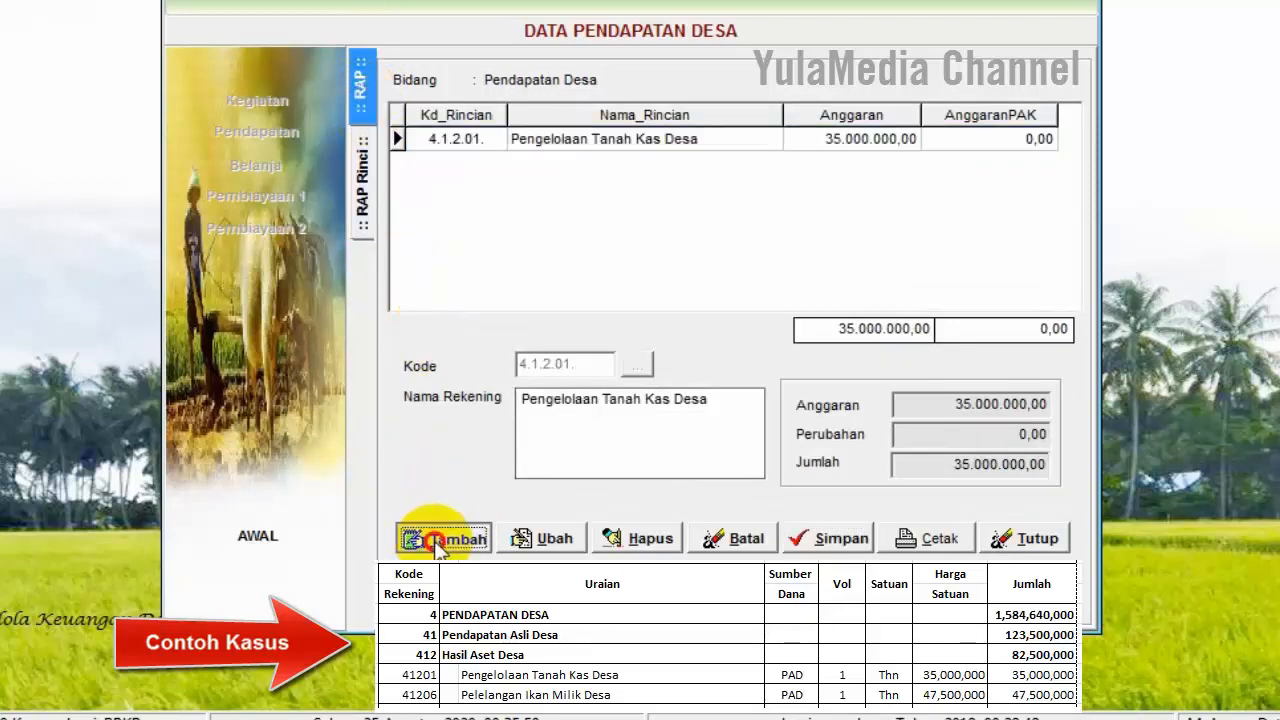
click(636, 368)
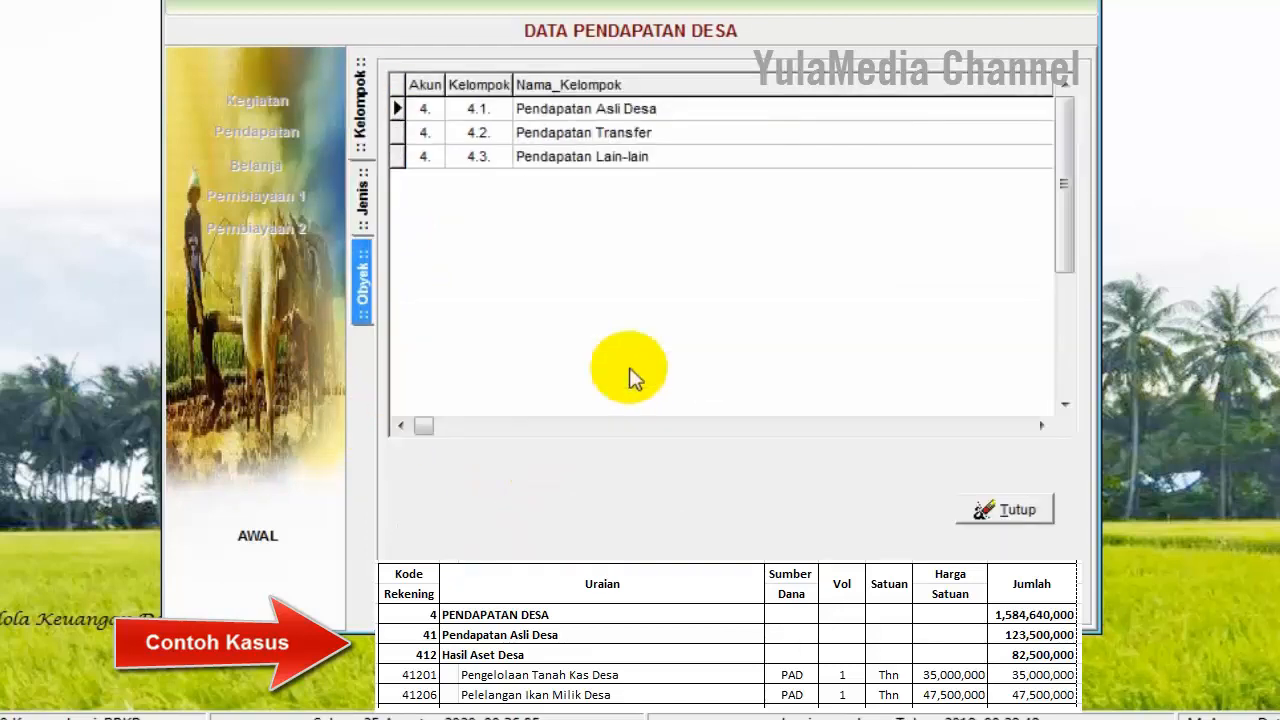
click(666, 112)
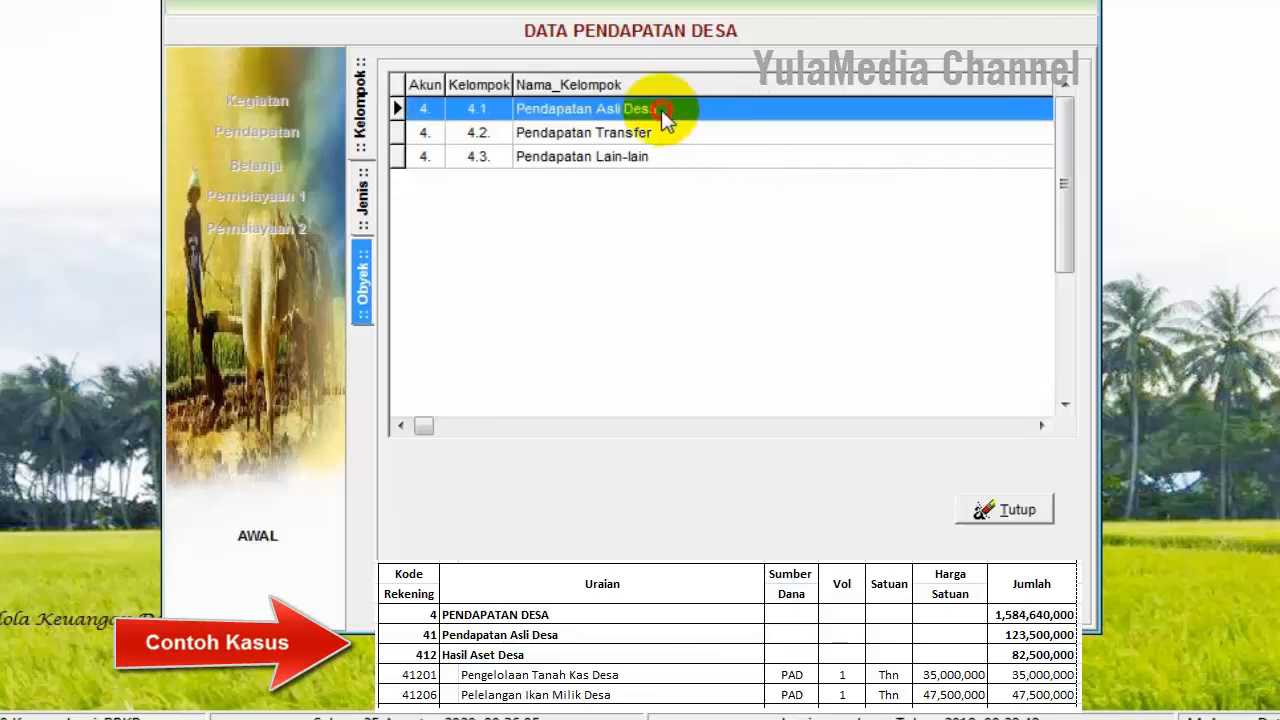
double_click(664, 114)
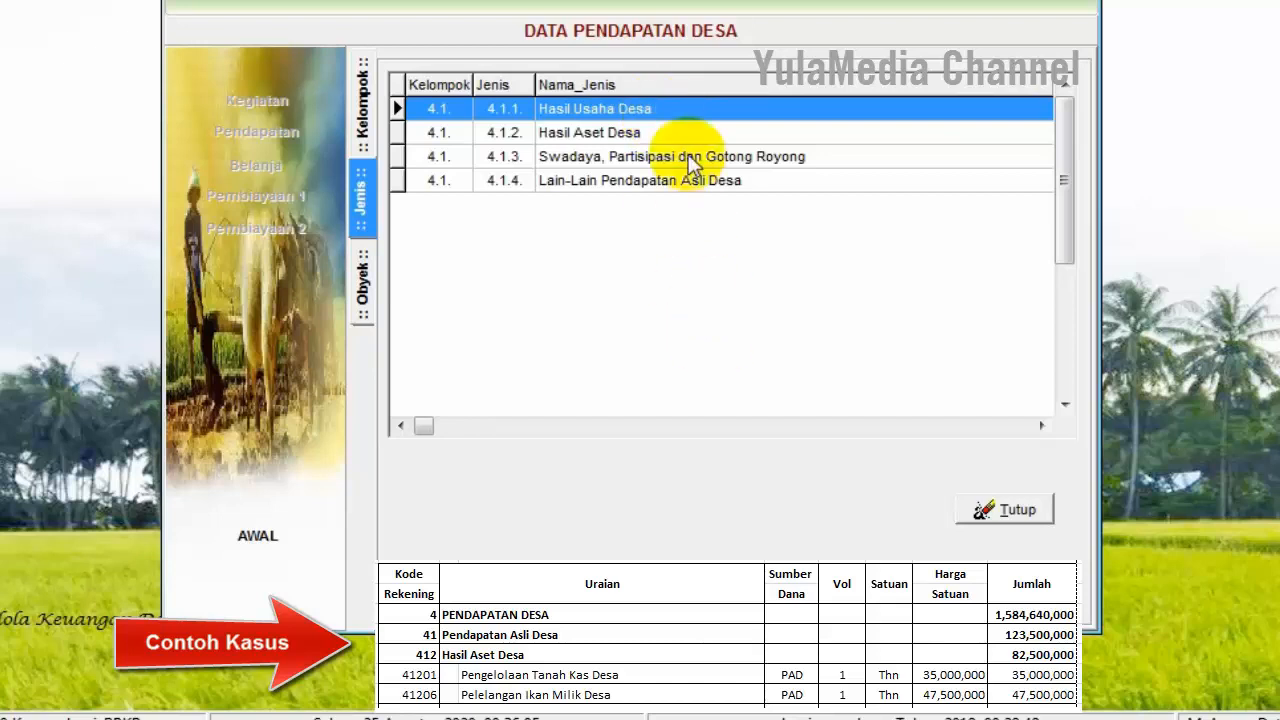
click(688, 140)
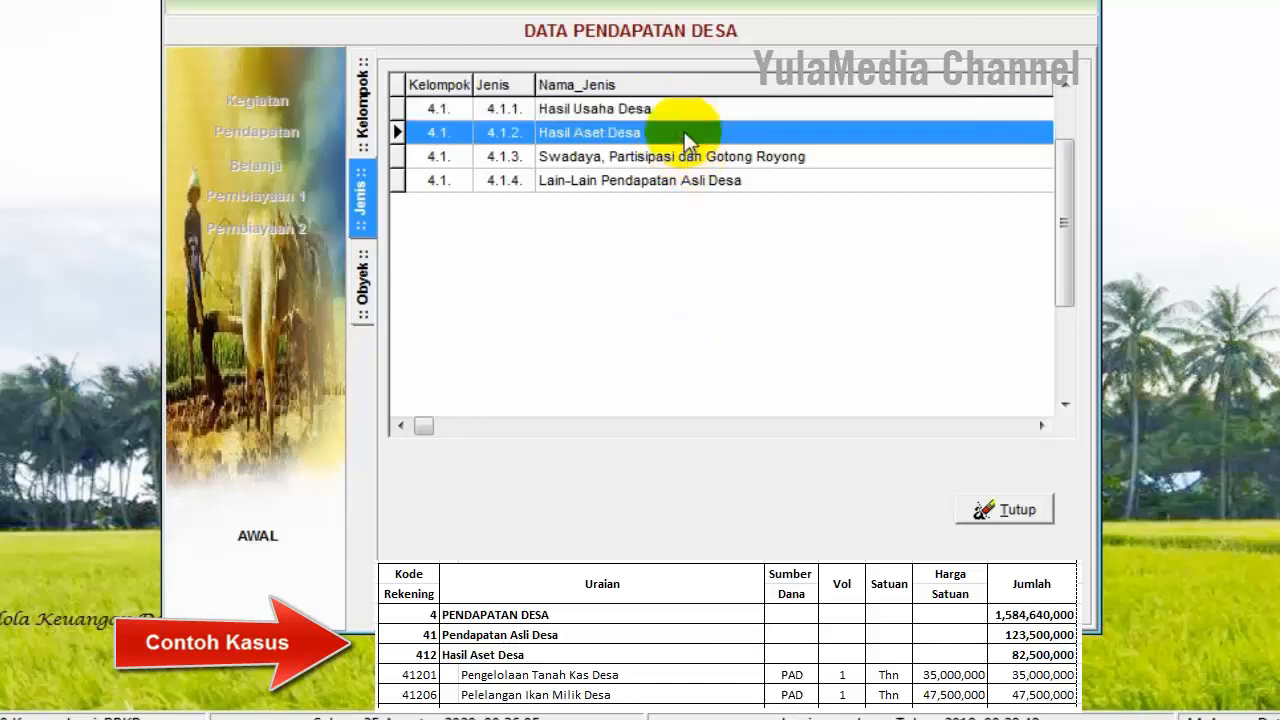
double_click(688, 140)
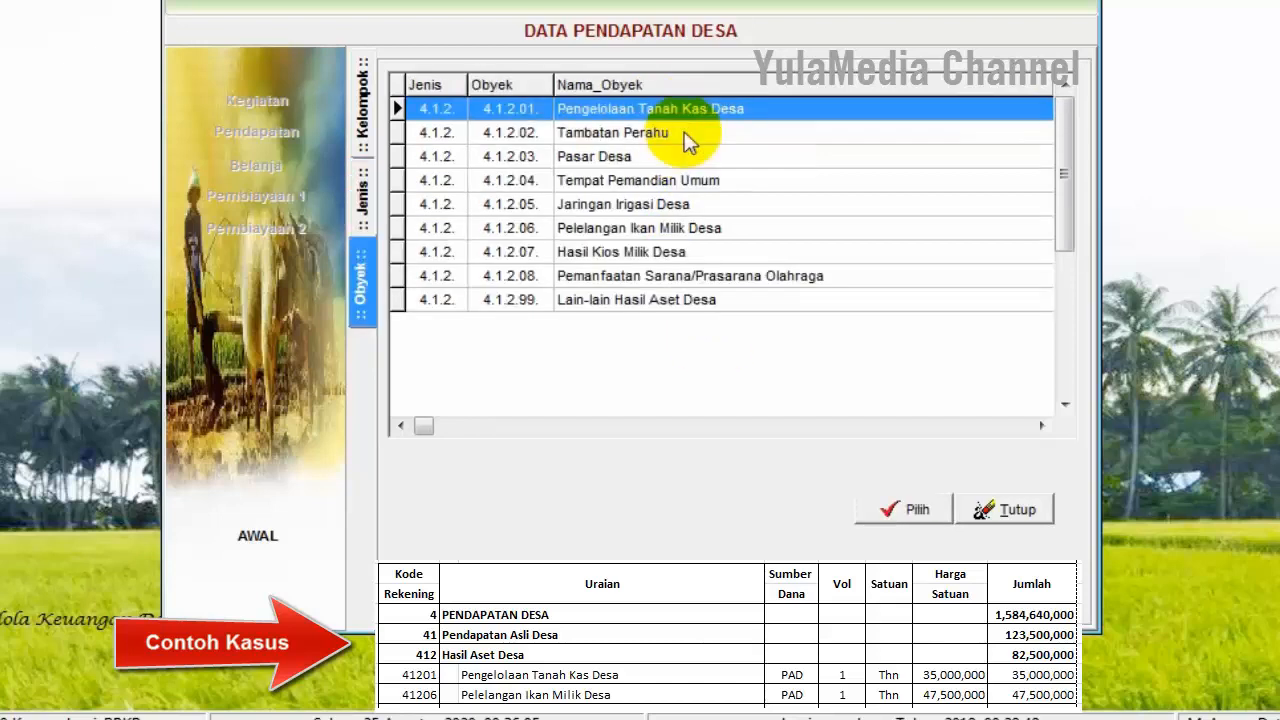
click(738, 234)
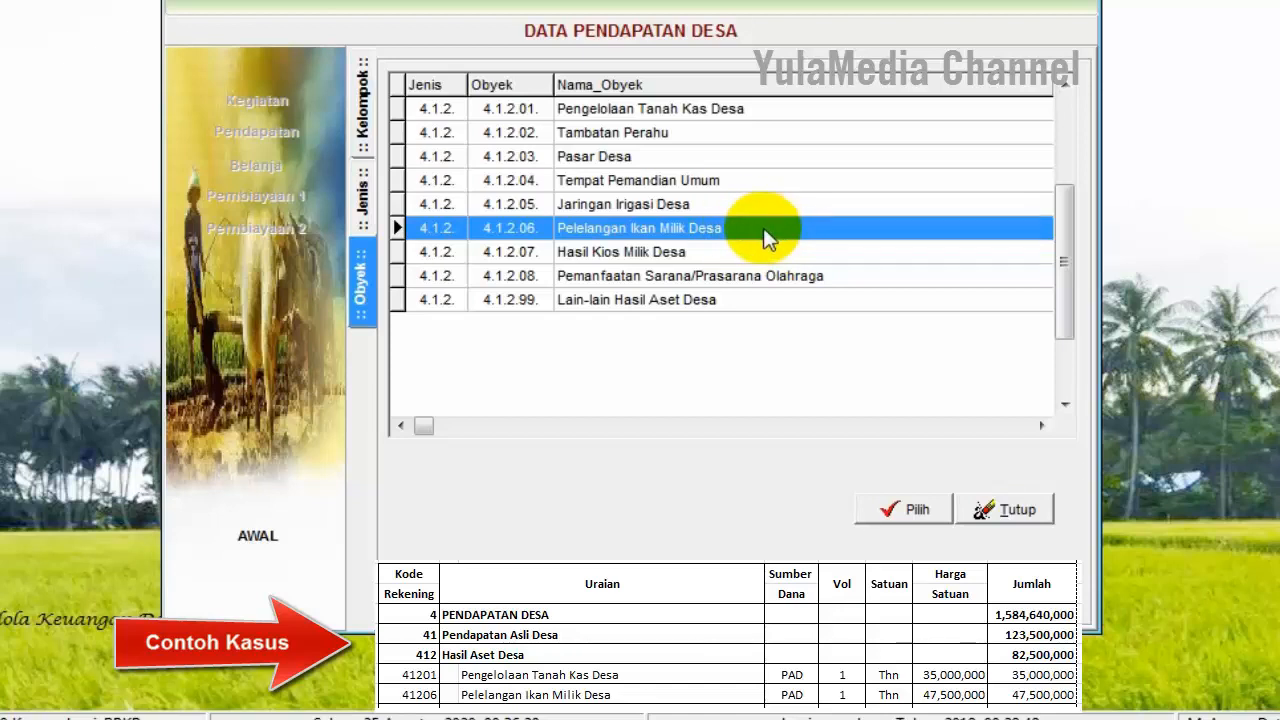
click(882, 514)
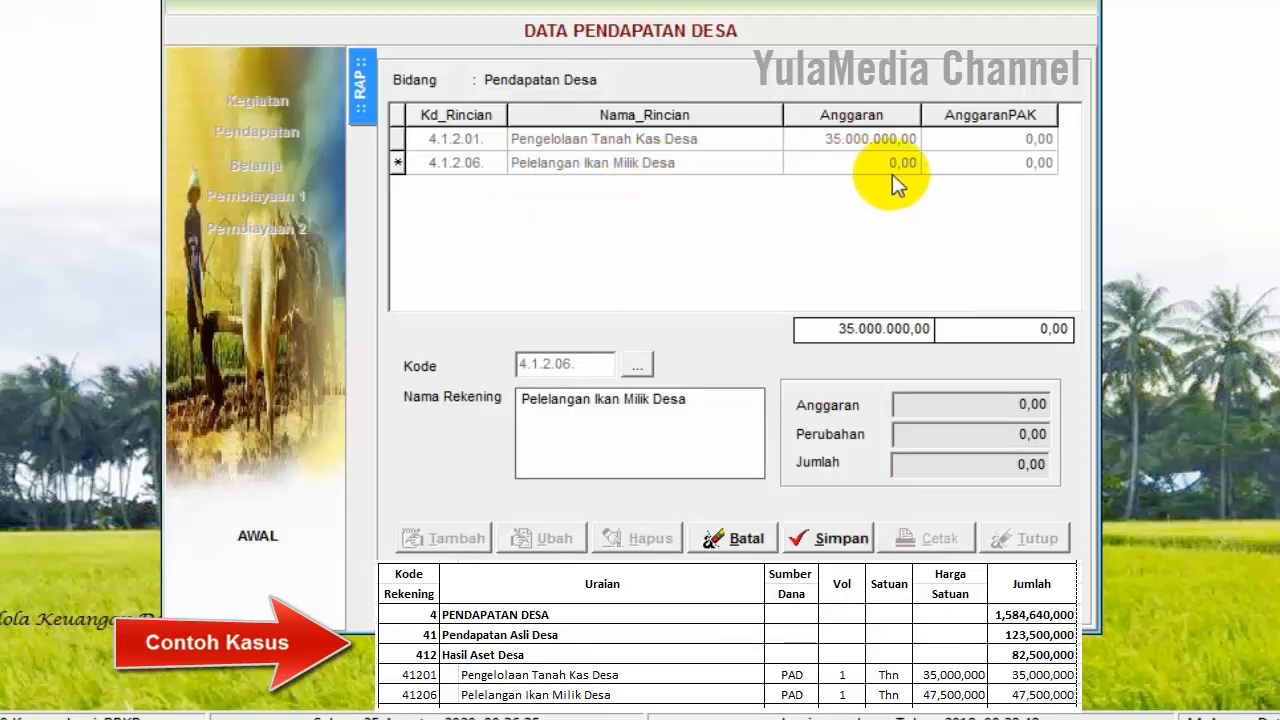
click(822, 542)
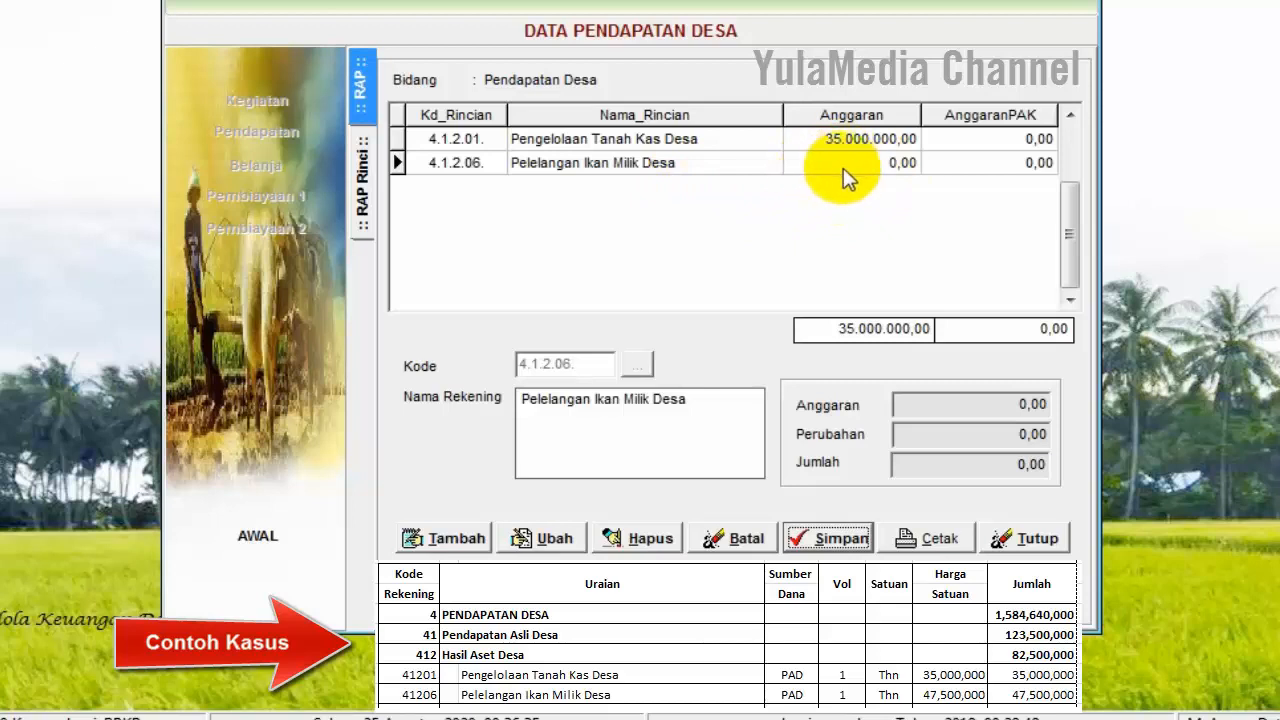
Add a budget detail line under account 4.1.2.06 with the description "Pelelangan Ikan Milik Desa".
click(651, 172)
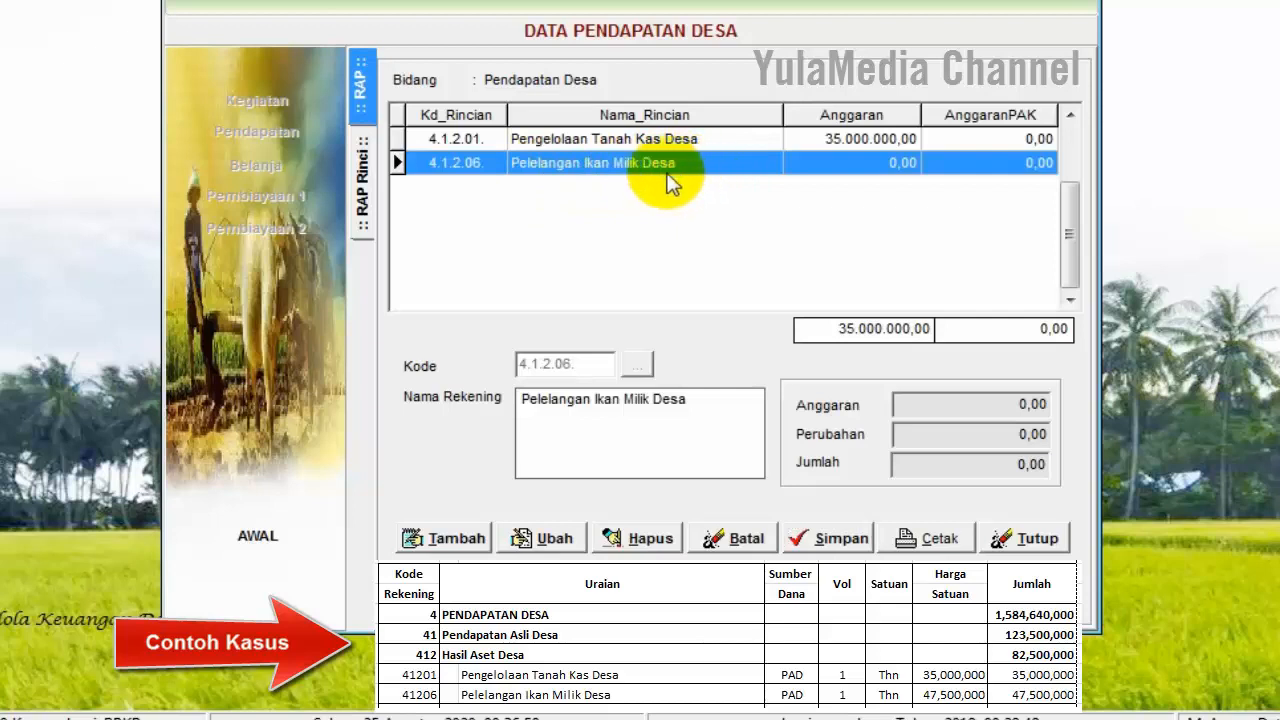
click(366, 194)
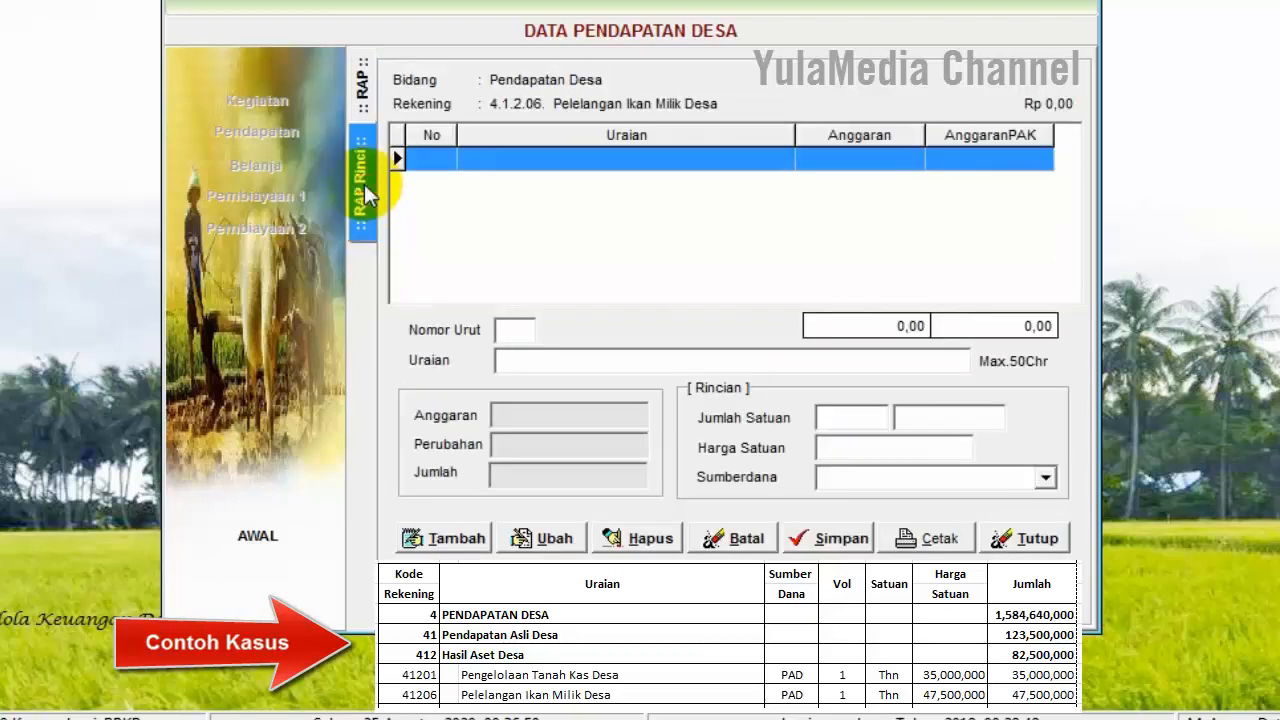
click(424, 542)
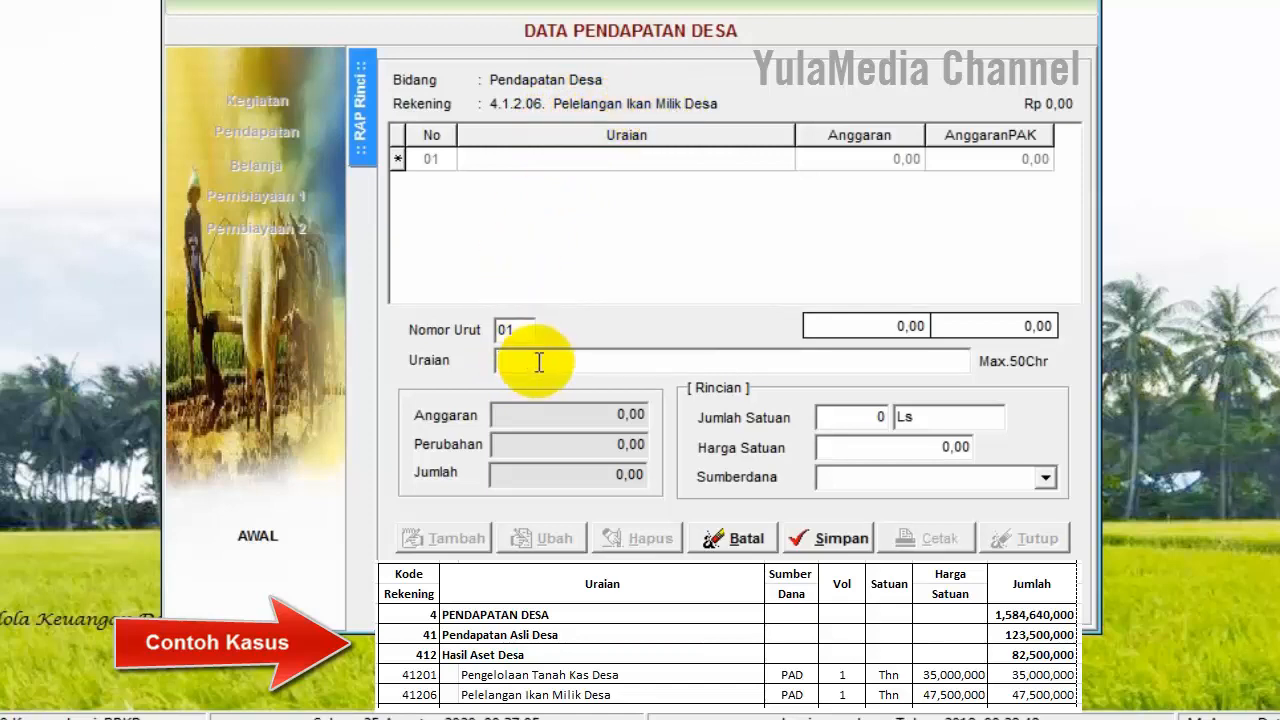
text(Pelelangan Ikan Milik Des)
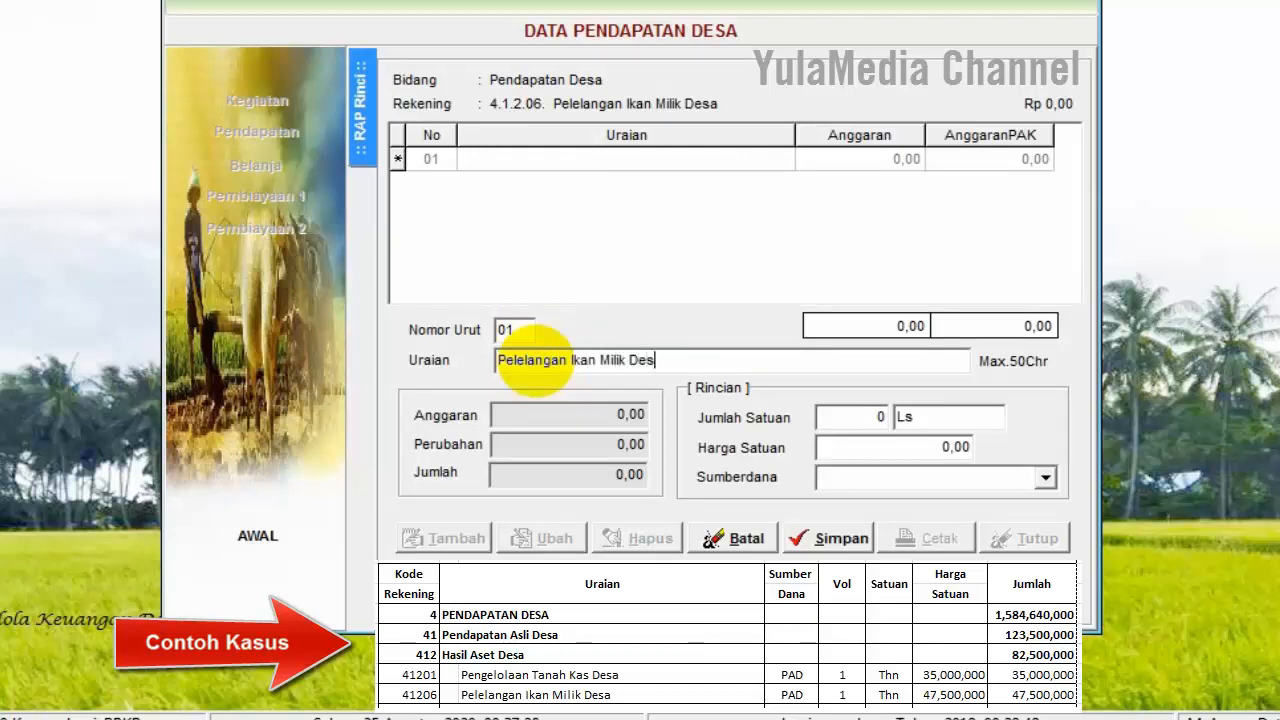
text(a)
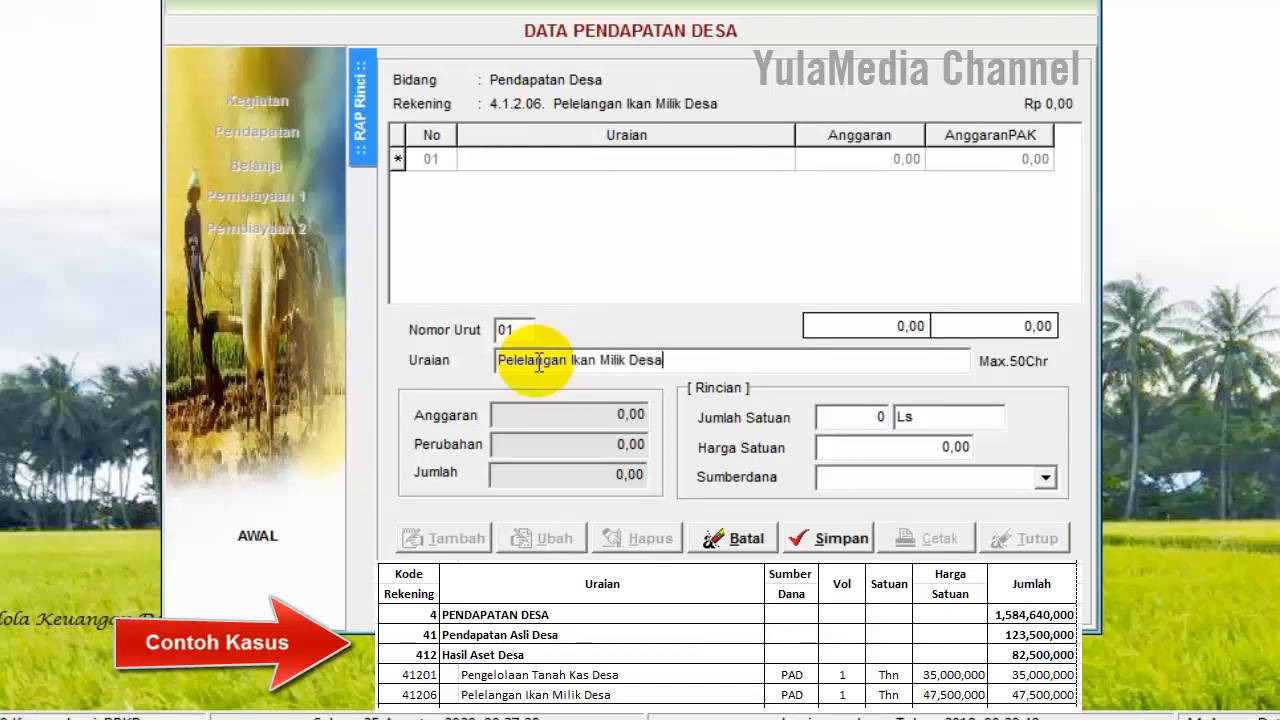
Set the Pelelangan Ikan Milik Desa line's quantity to 1 thn and its unit price to 47500000.
click(841, 419)
text(1)
double_click(903, 417)
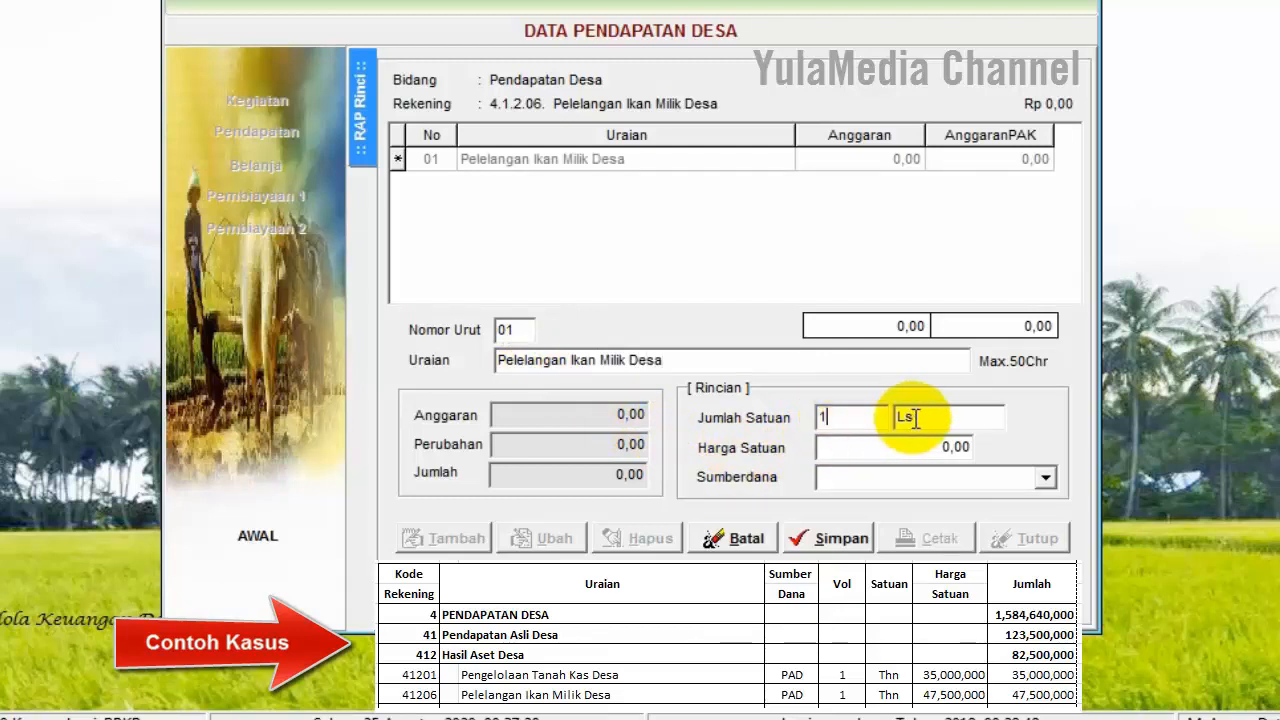
text(thn)
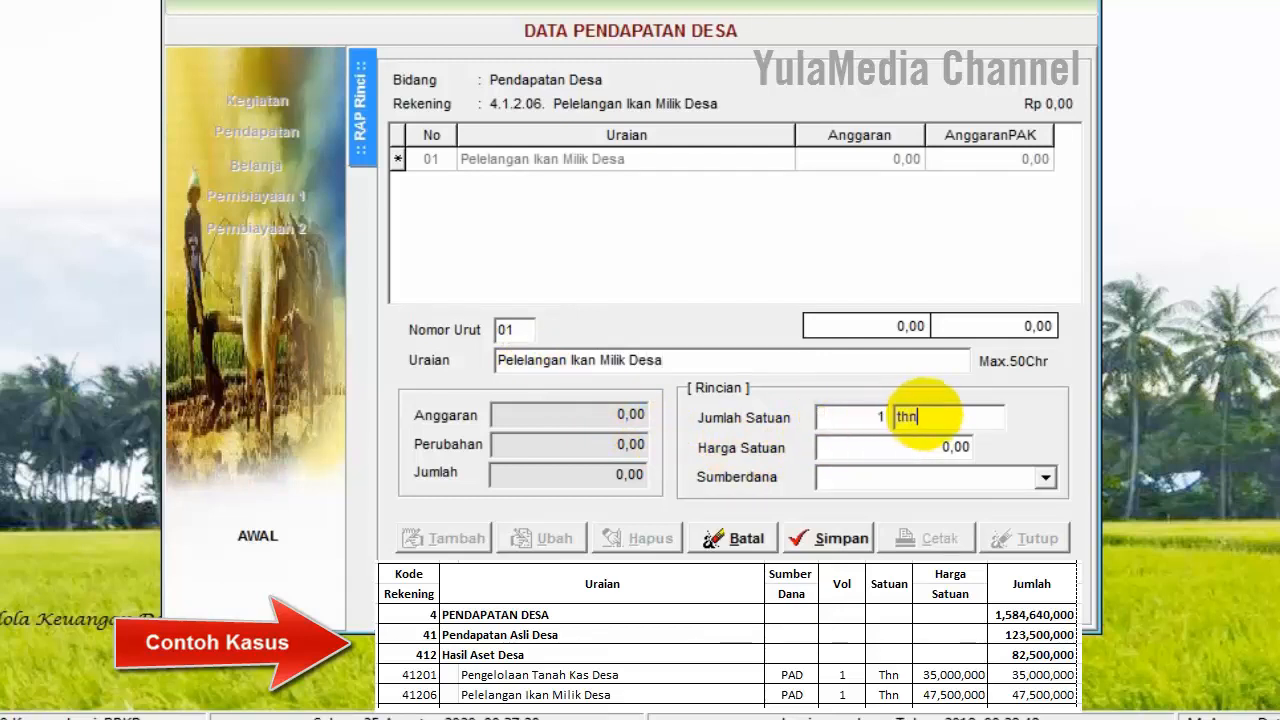
click(906, 450)
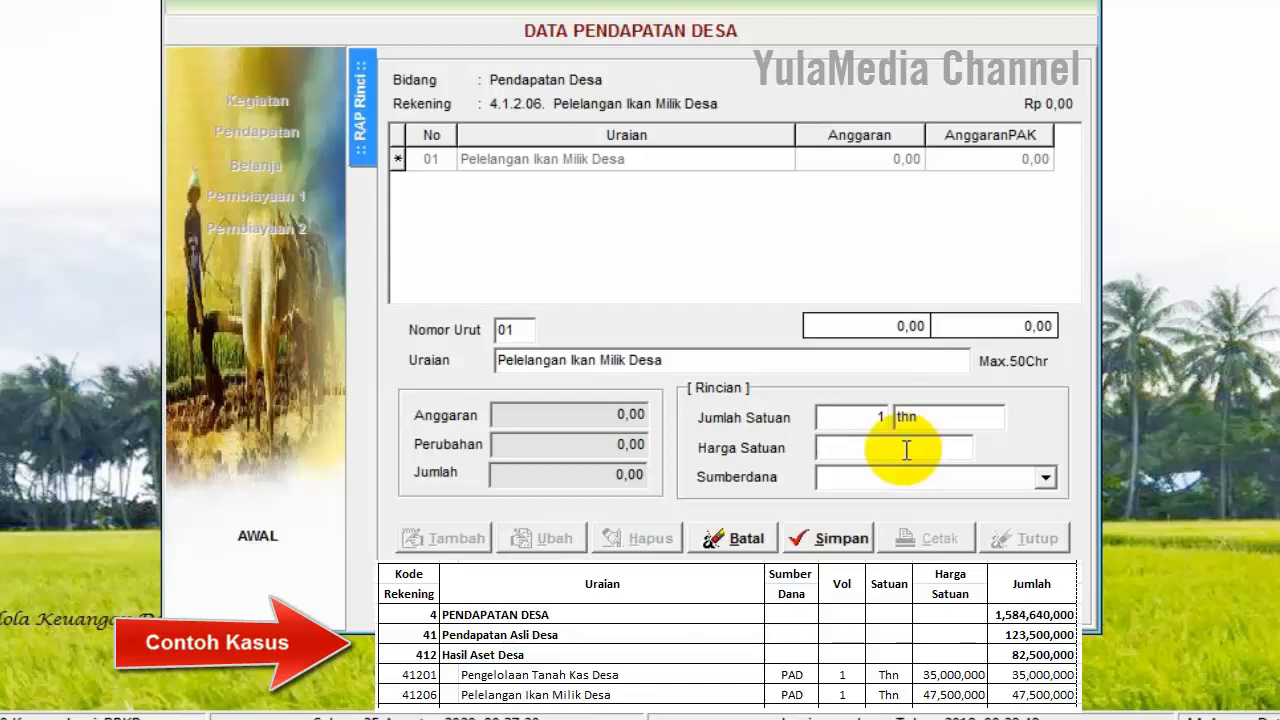
text(47500000,00)
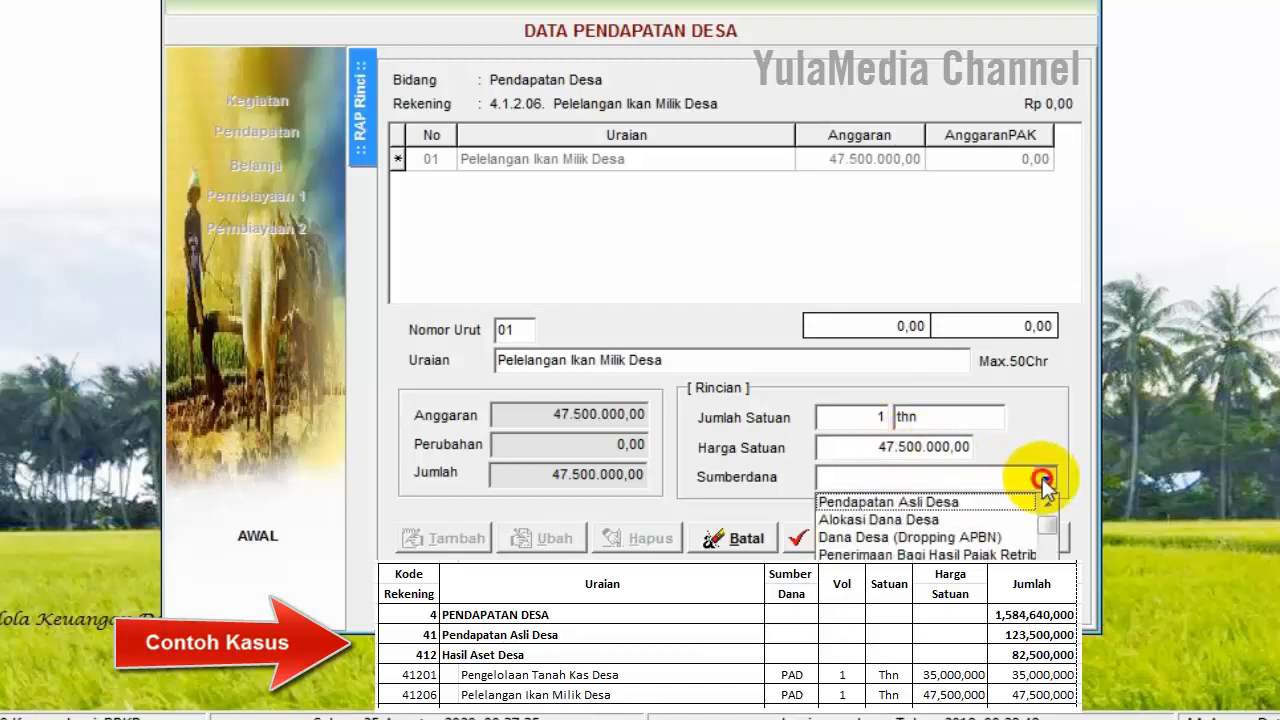
Set the Pelelangan Ikan Milik Desa line's fund source to Pendapatan Asli Desa and save the line.
click(1045, 478)
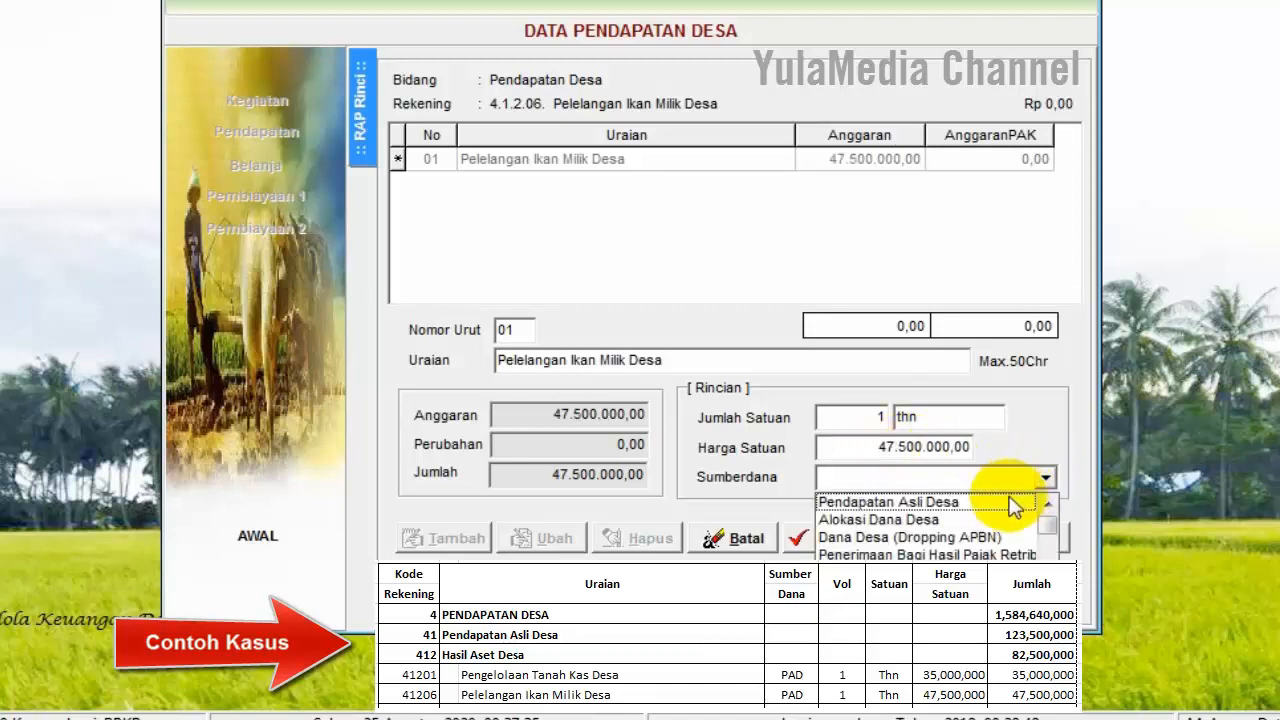
click(1005, 503)
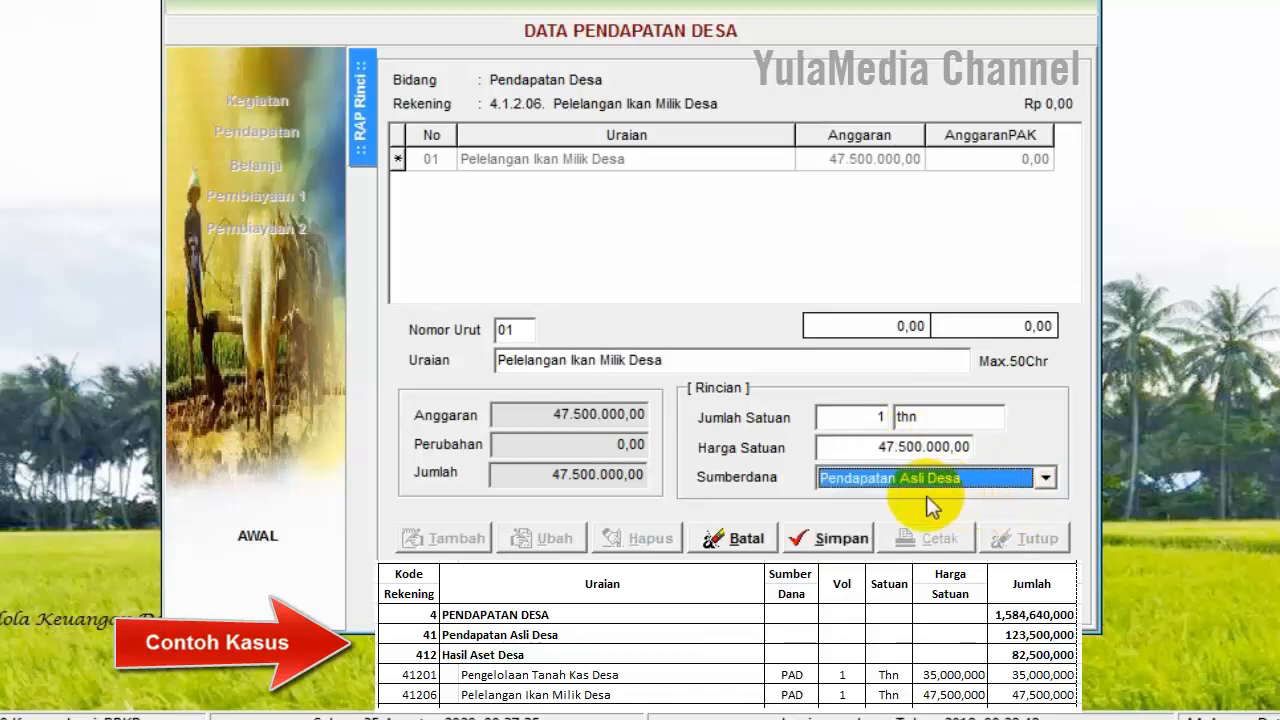
click(837, 545)
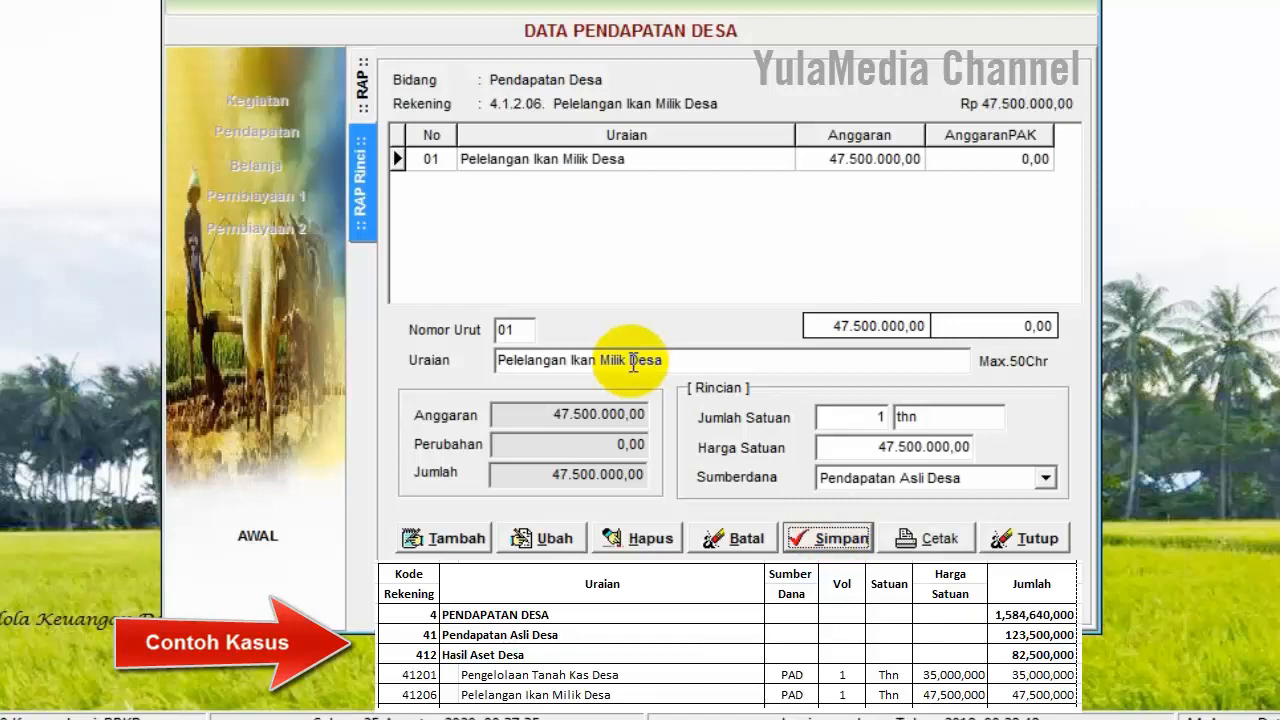
Return to the income account list and review the budget amounts of accounts 4.1.2.01 and 4.1.2.06.
click(362, 88)
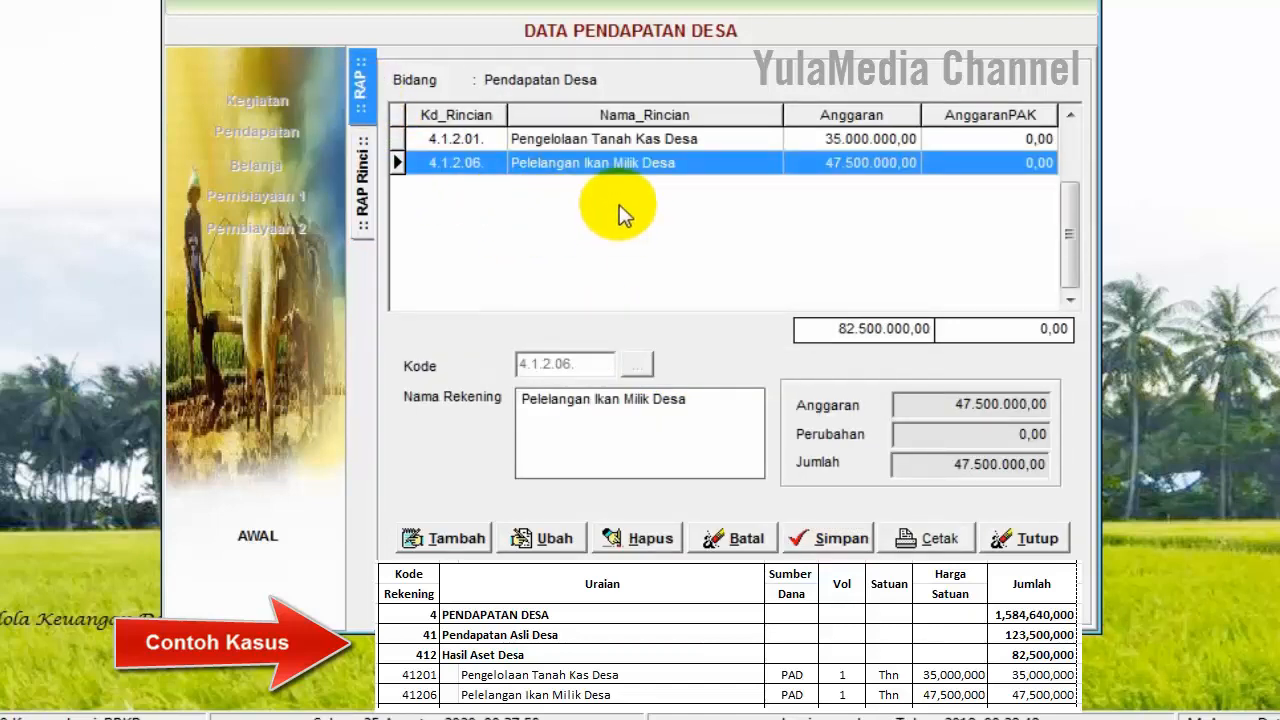
click(618, 140)
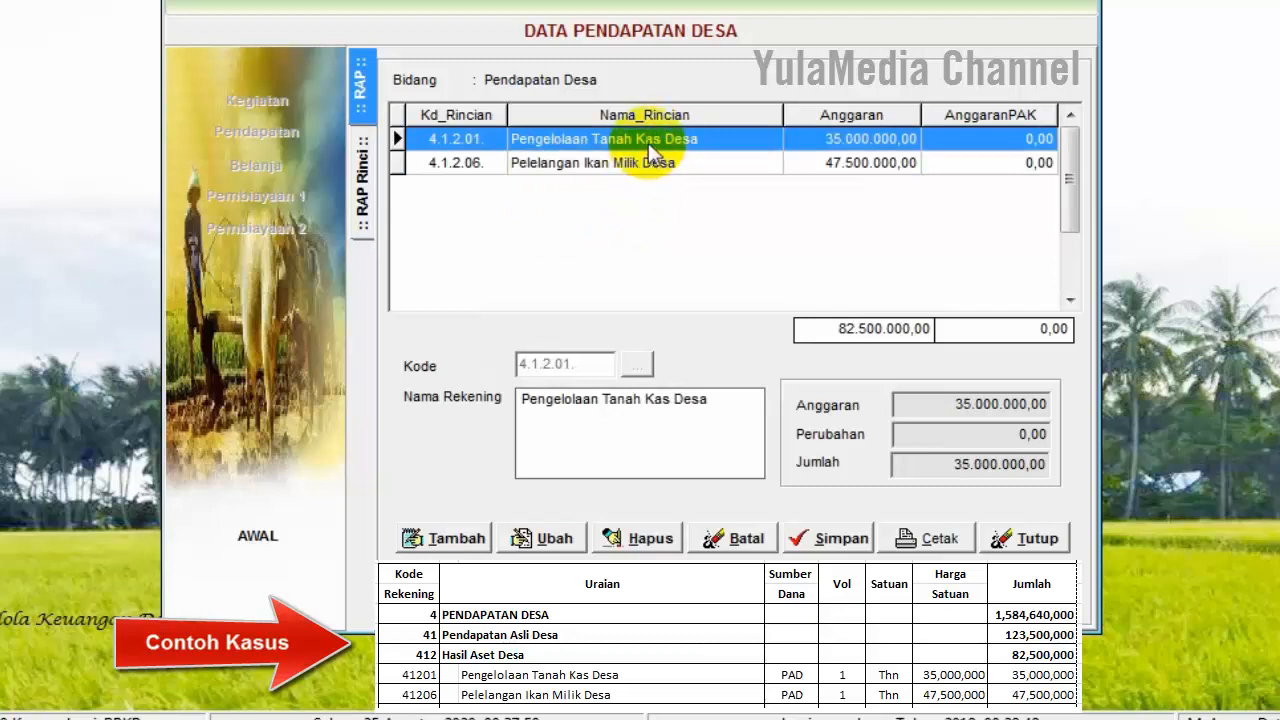
click(610, 162)
click(645, 145)
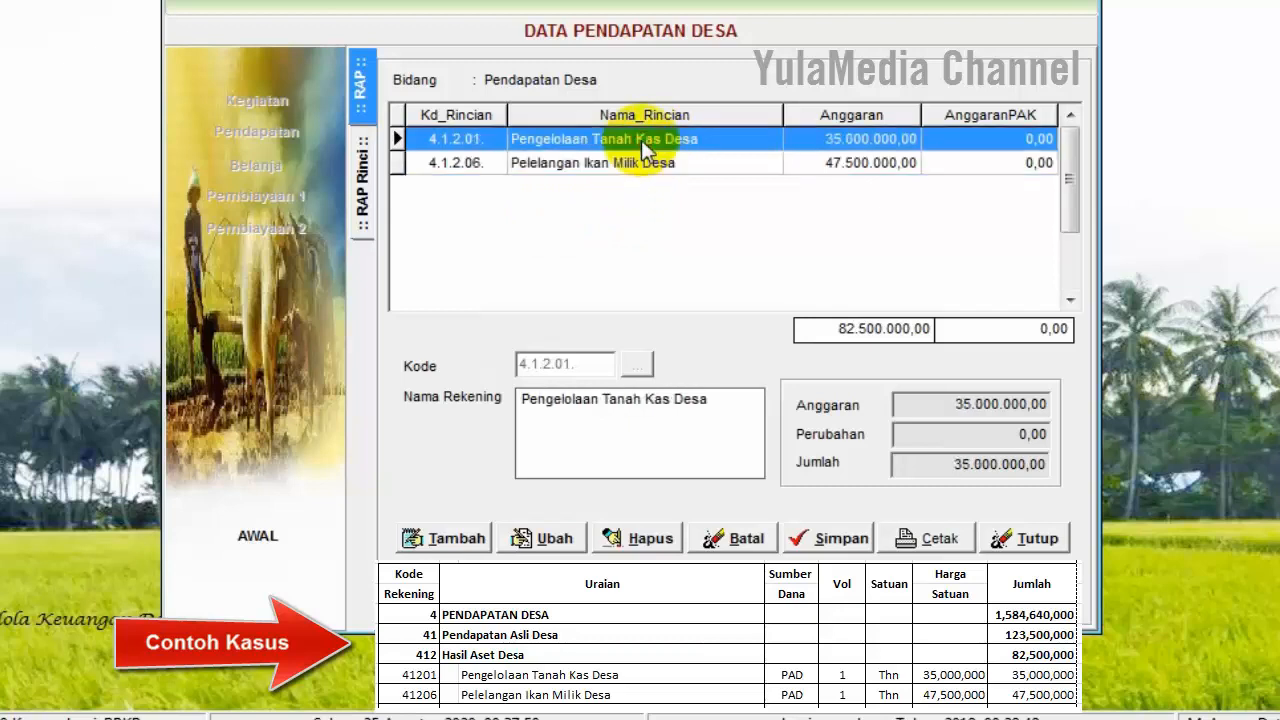
click(610, 162)
click(632, 141)
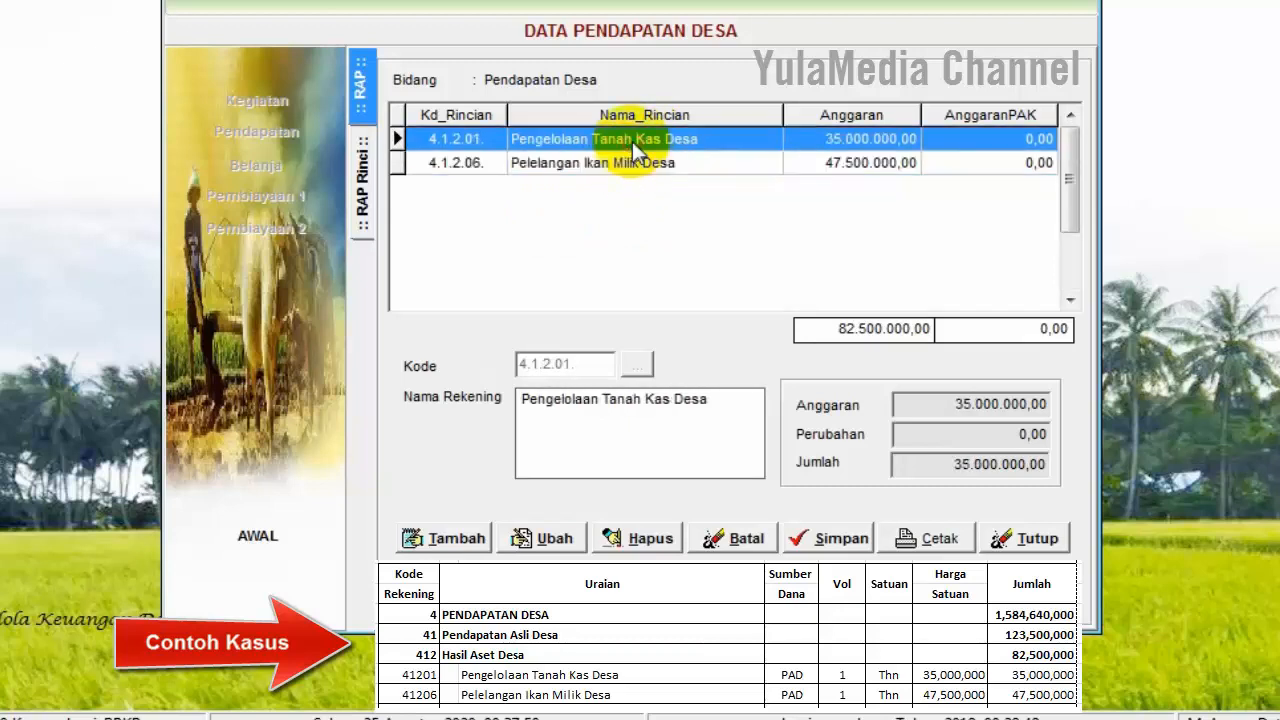
click(616, 164)
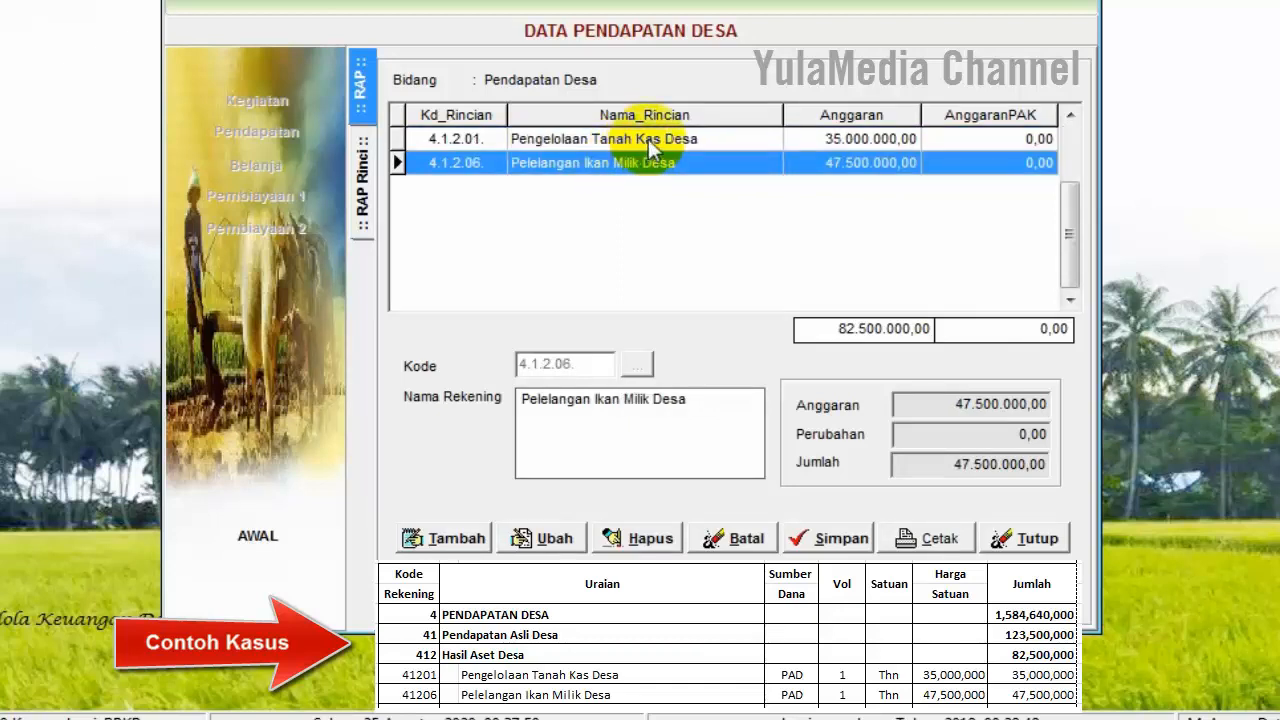
click(648, 139)
click(642, 168)
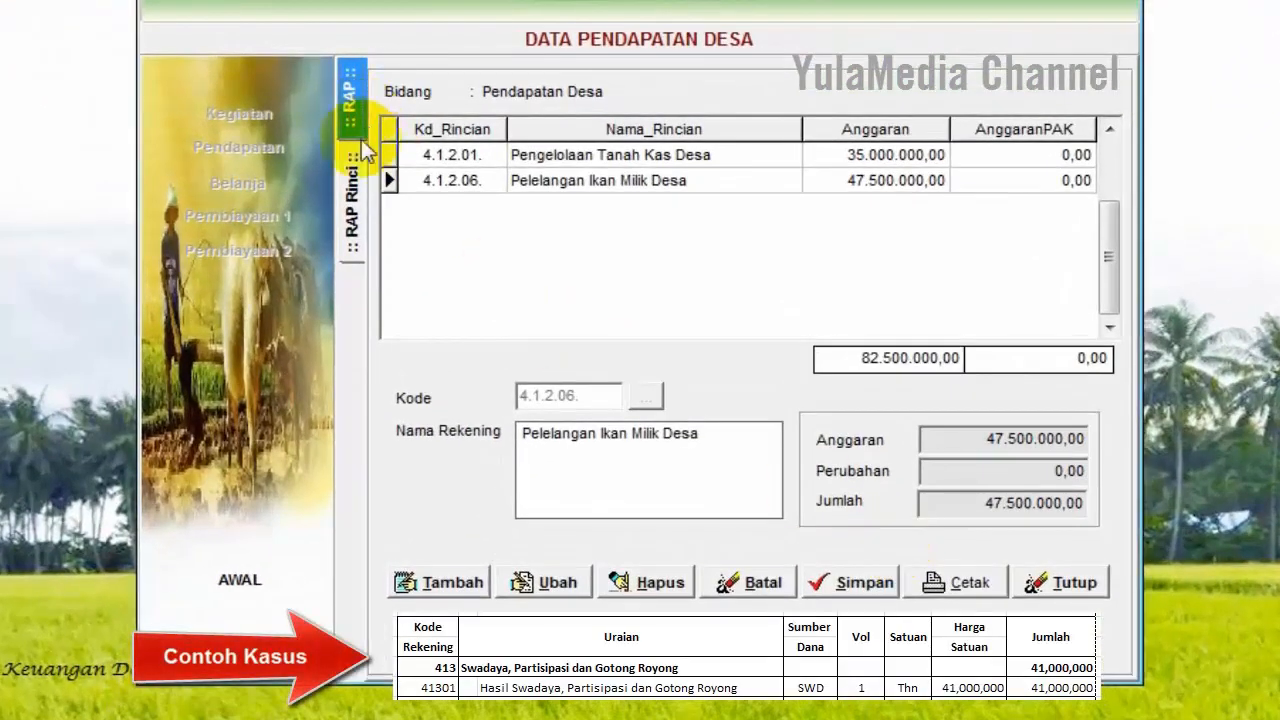
Add and save income account 4.1.3.01 Hasil Swadaya, Partisipasi dan Gotong Royong from the Pendapatan Asli Desa group, type Swadaya, Partisipasi dan Gotong Royong.
click(440, 584)
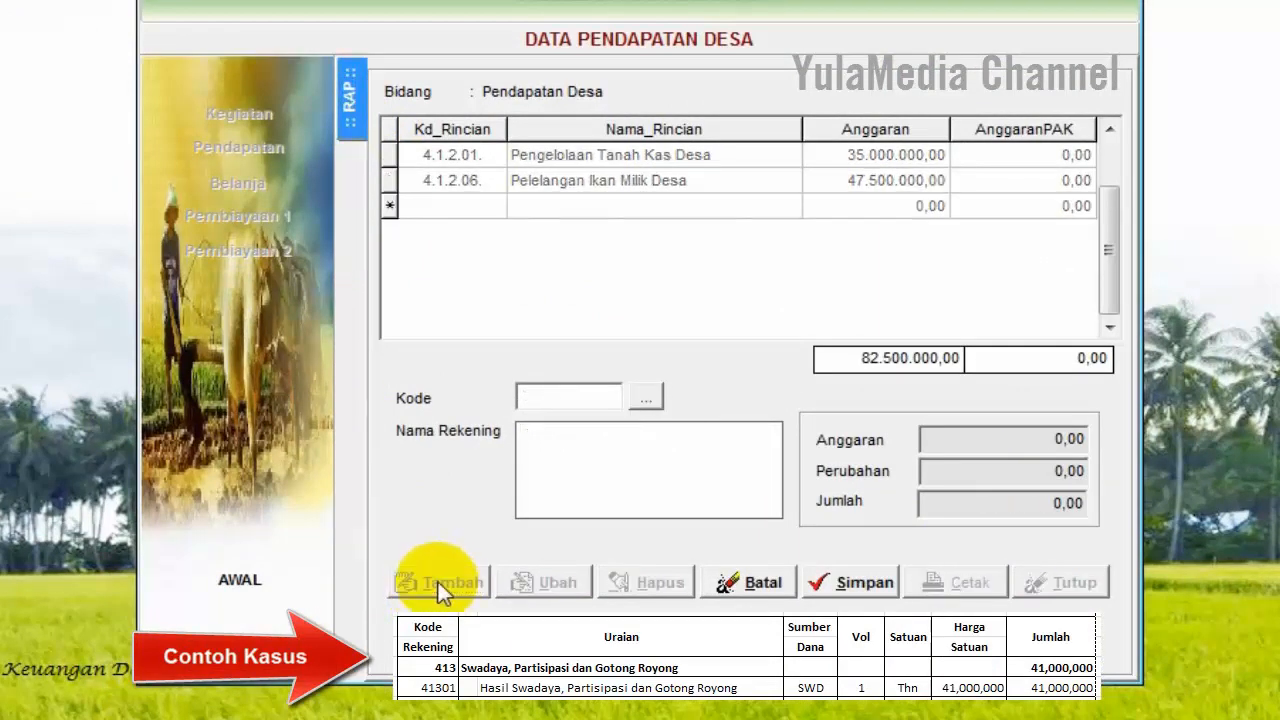
click(650, 402)
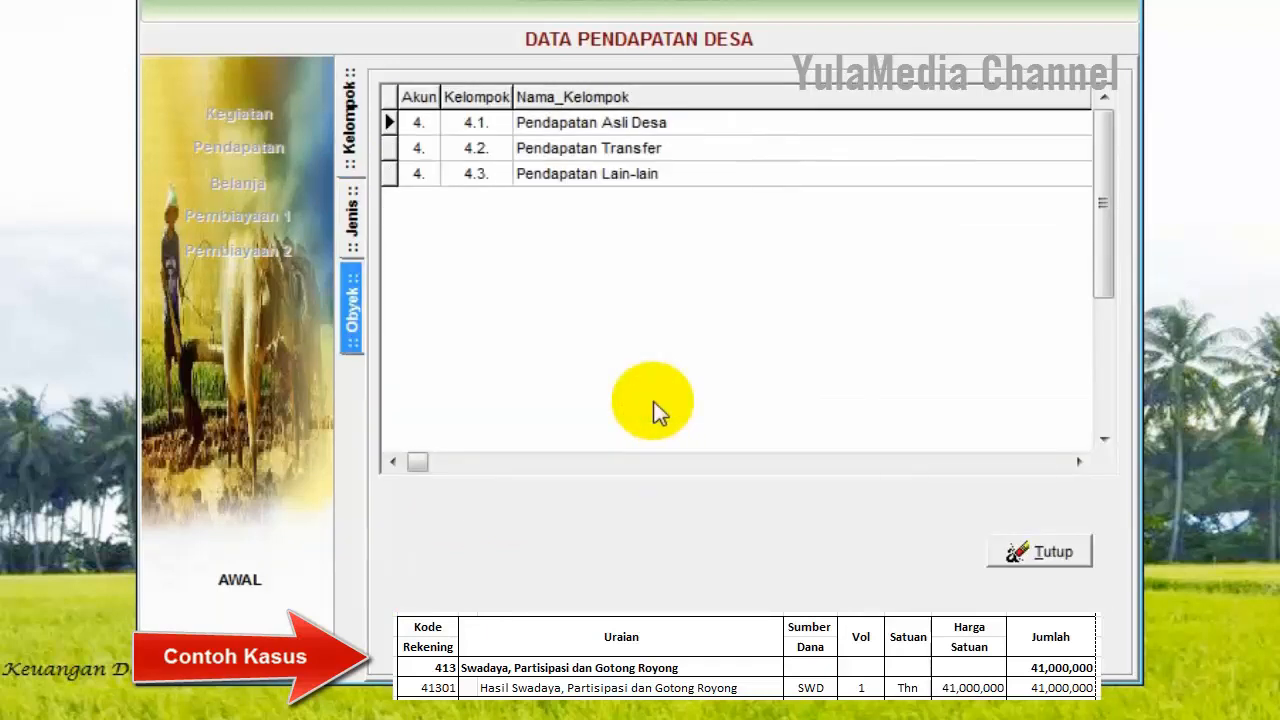
double_click(703, 131)
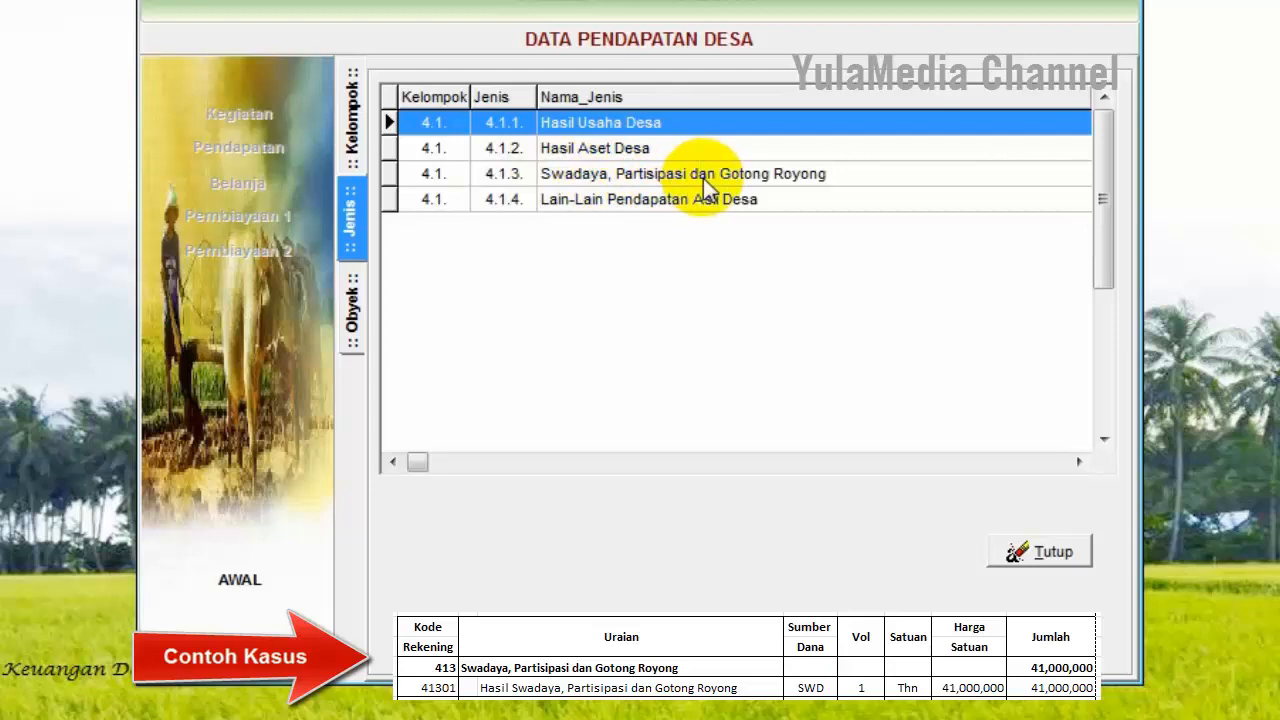
click(753, 176)
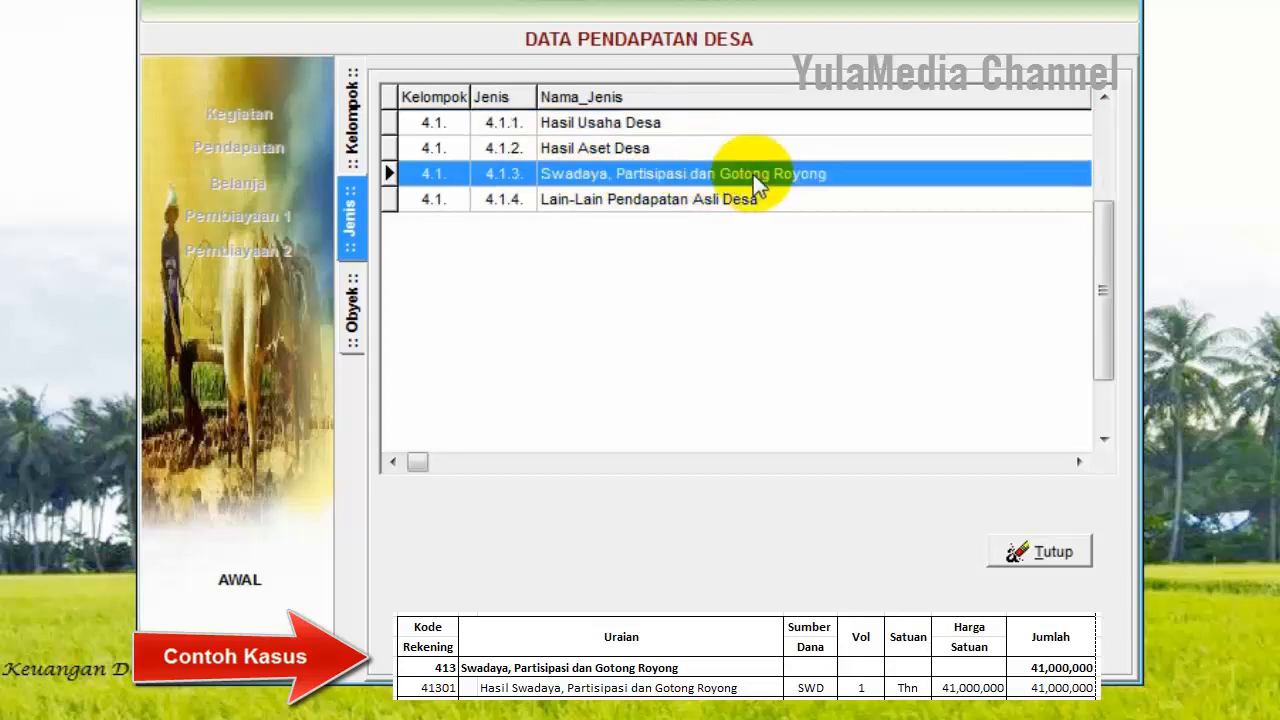
double_click(753, 174)
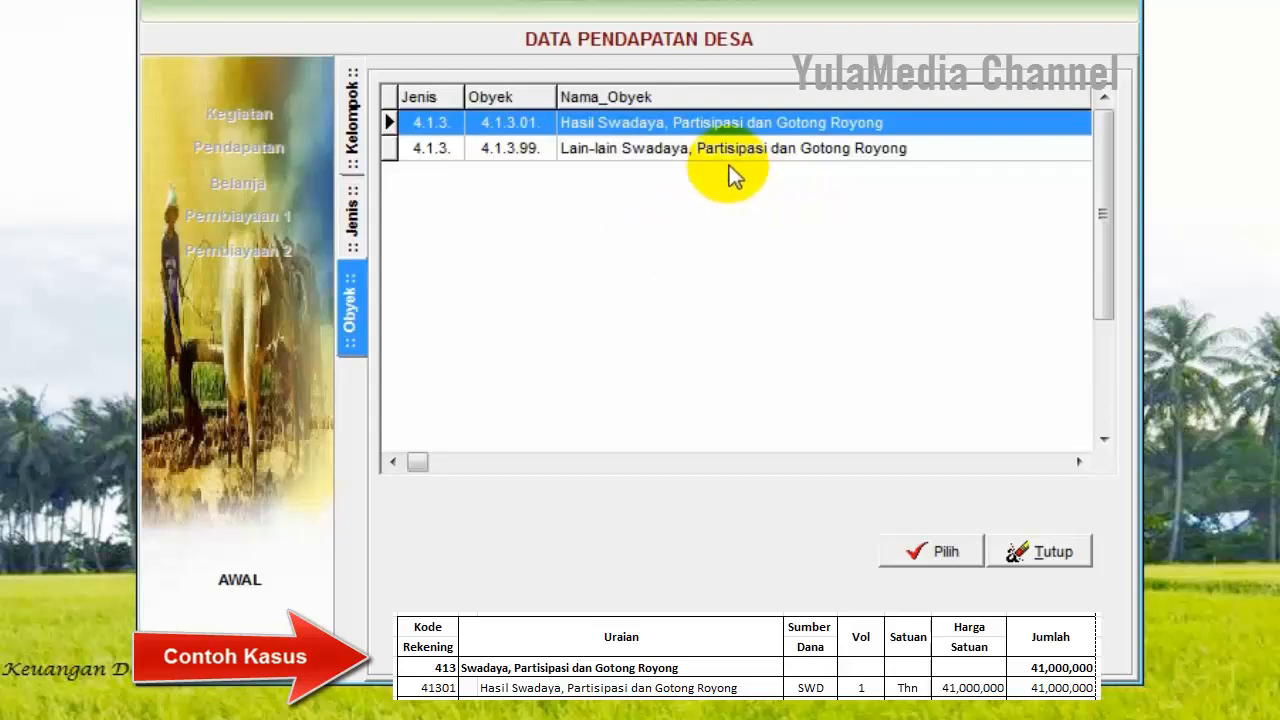
click(930, 554)
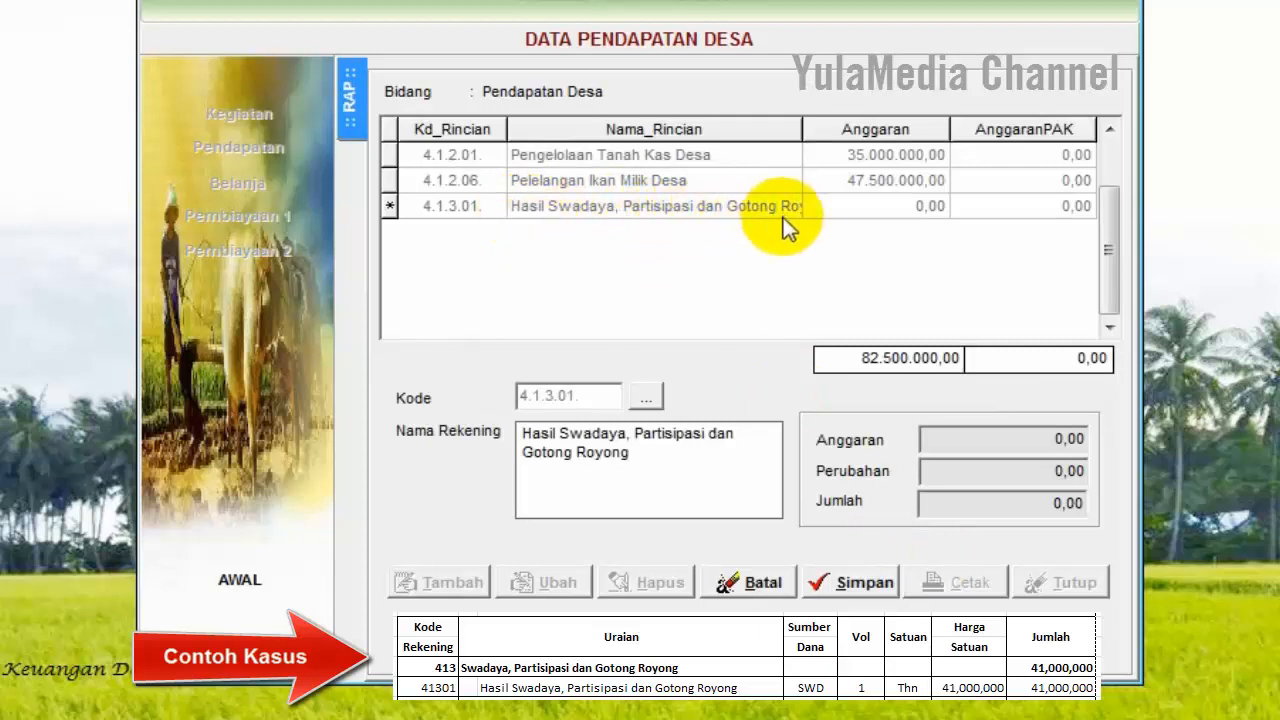
click(847, 590)
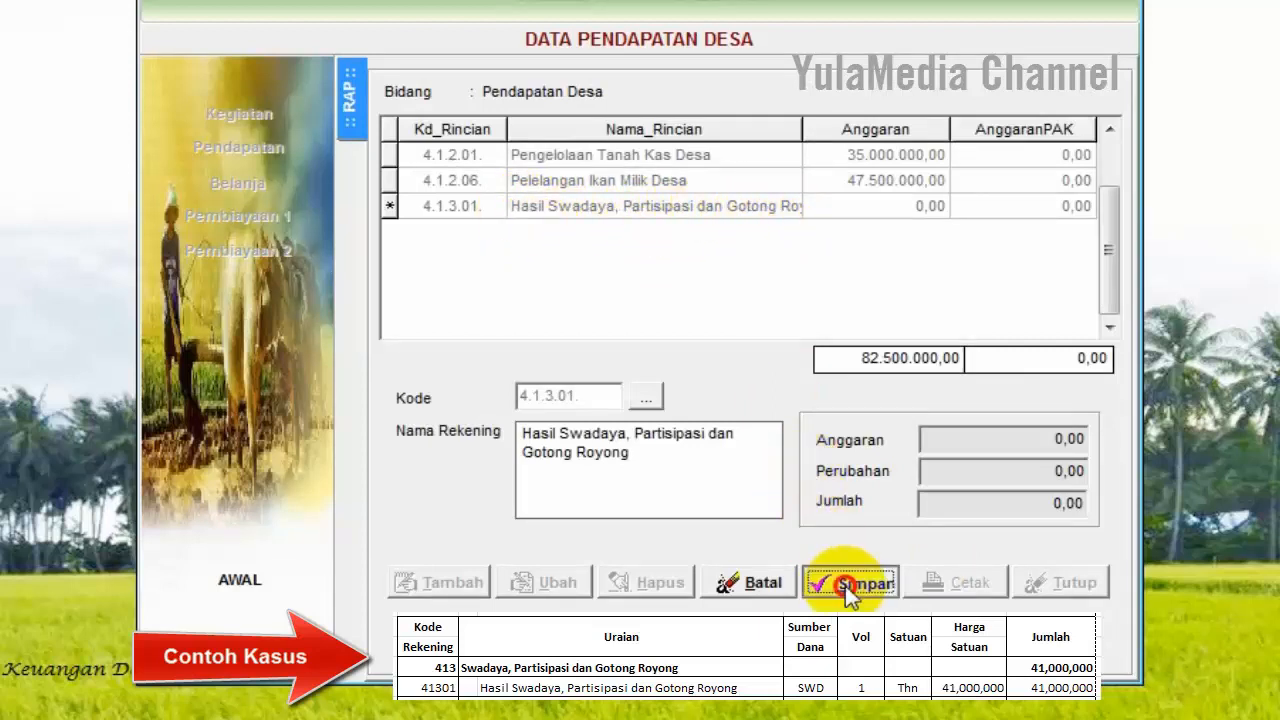
Add a detail line to account 4.1.3.01 with the description Hasil Swadaya, Partisipasi dan Gotong Royong.
click(711, 213)
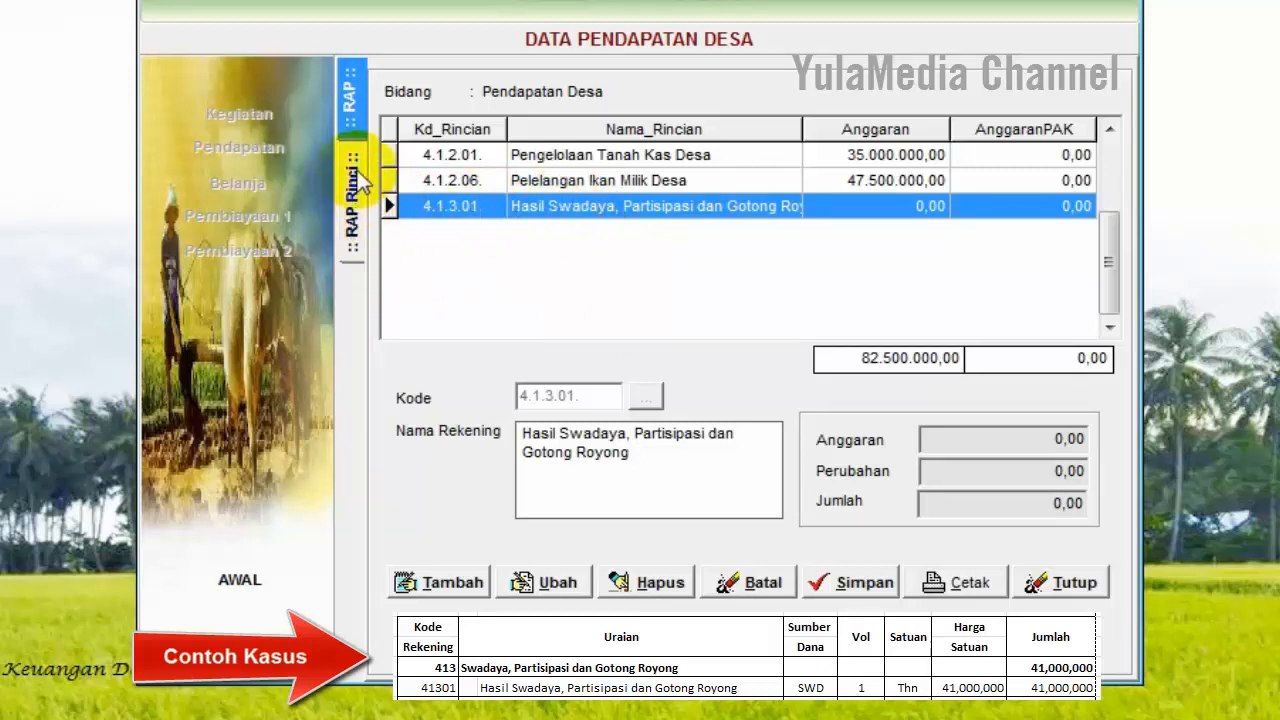
click(355, 205)
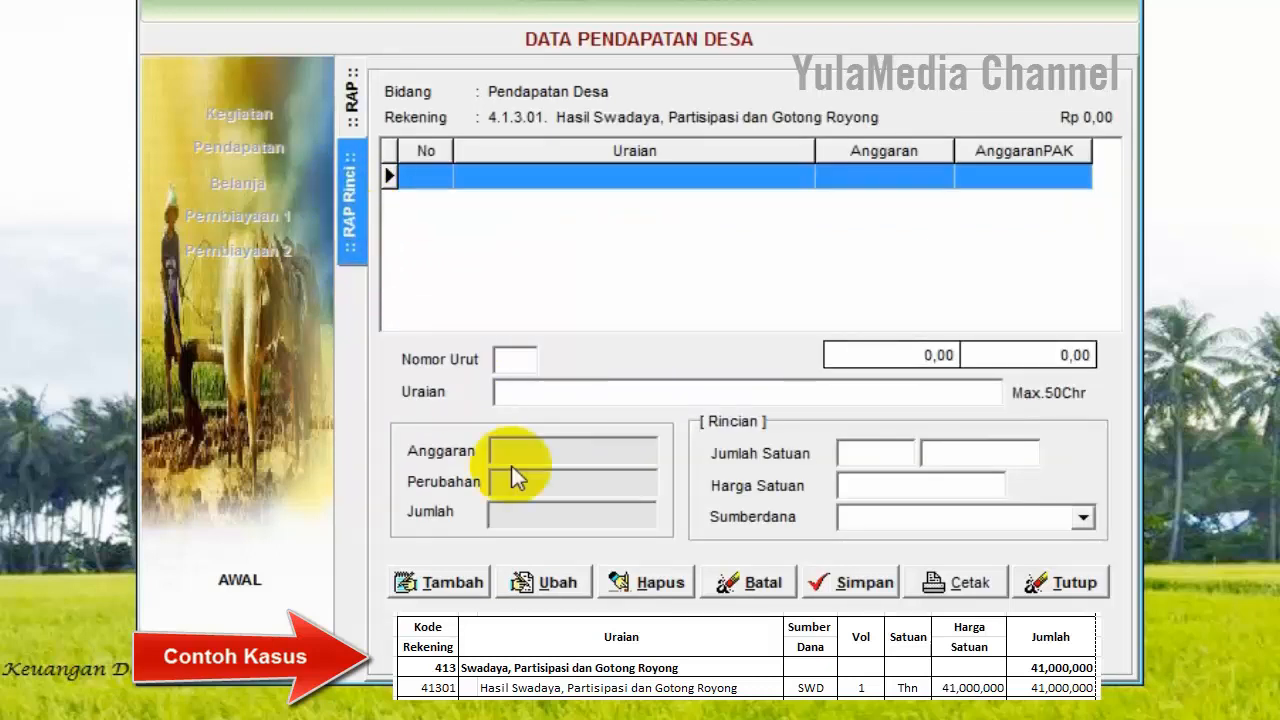
click(445, 585)
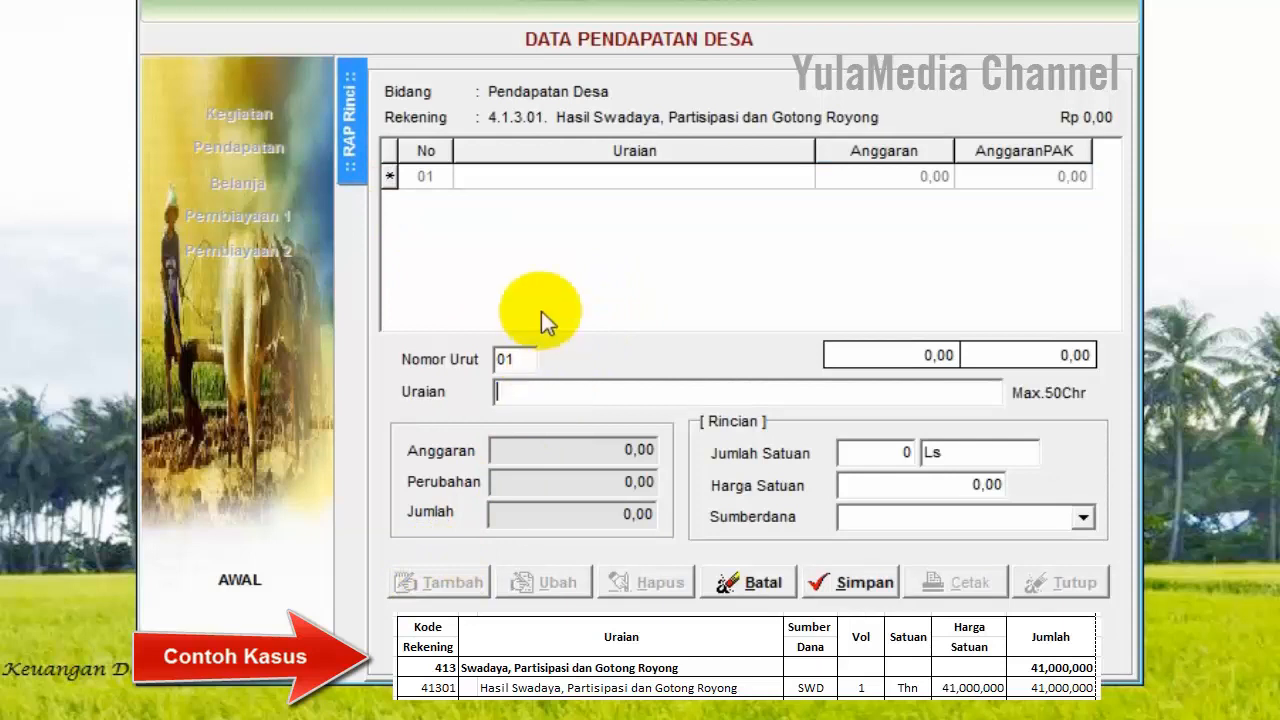
click(506, 395)
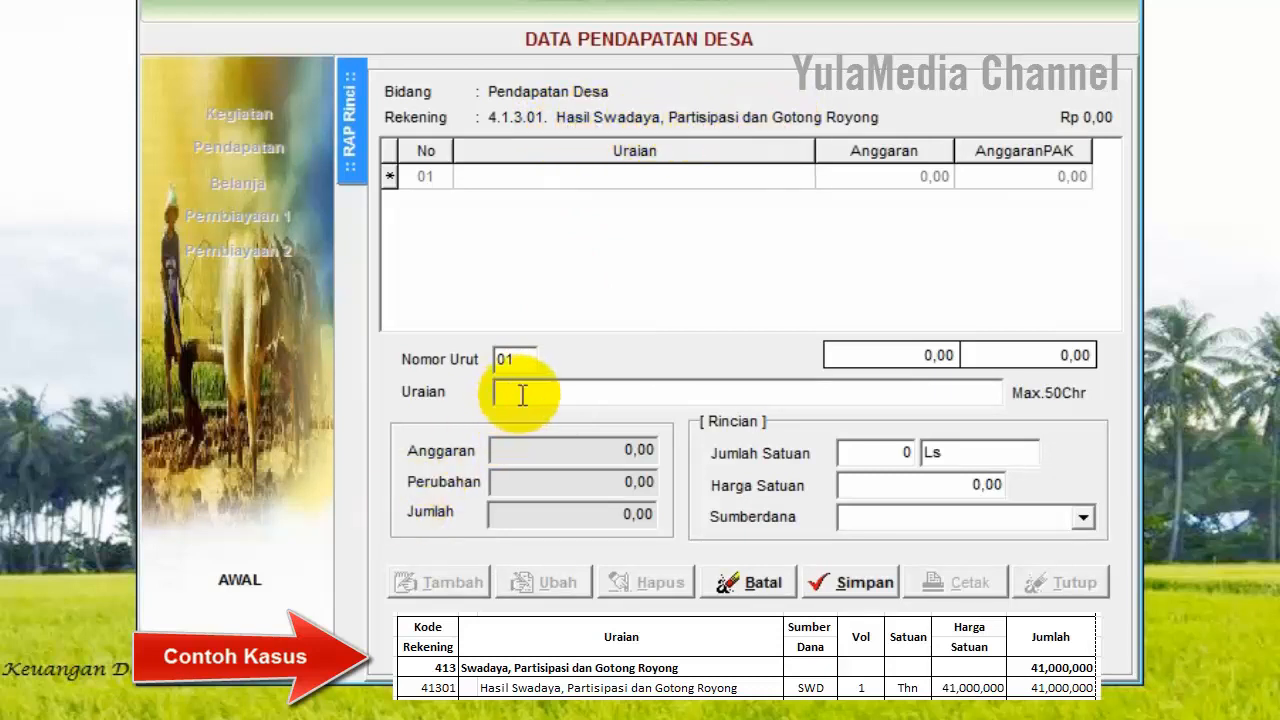
text(Hasil Swadaya, Partisipasi )
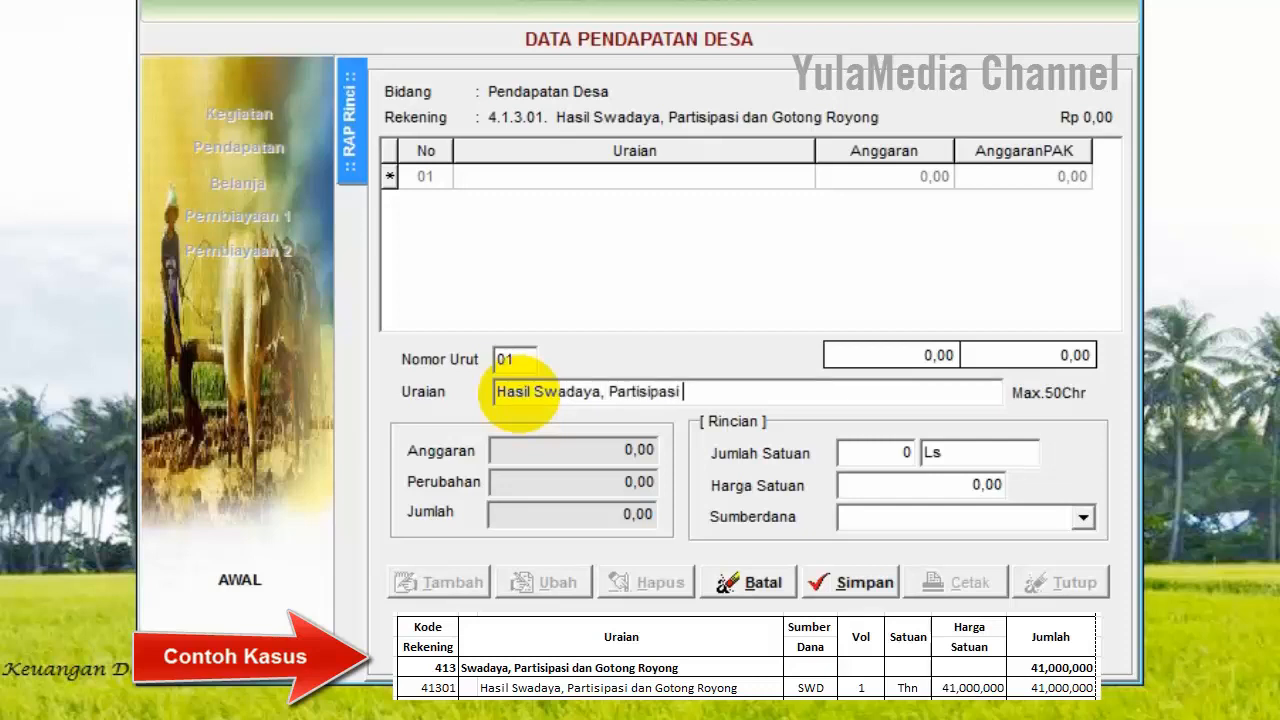
text(dan Gotong Roy)
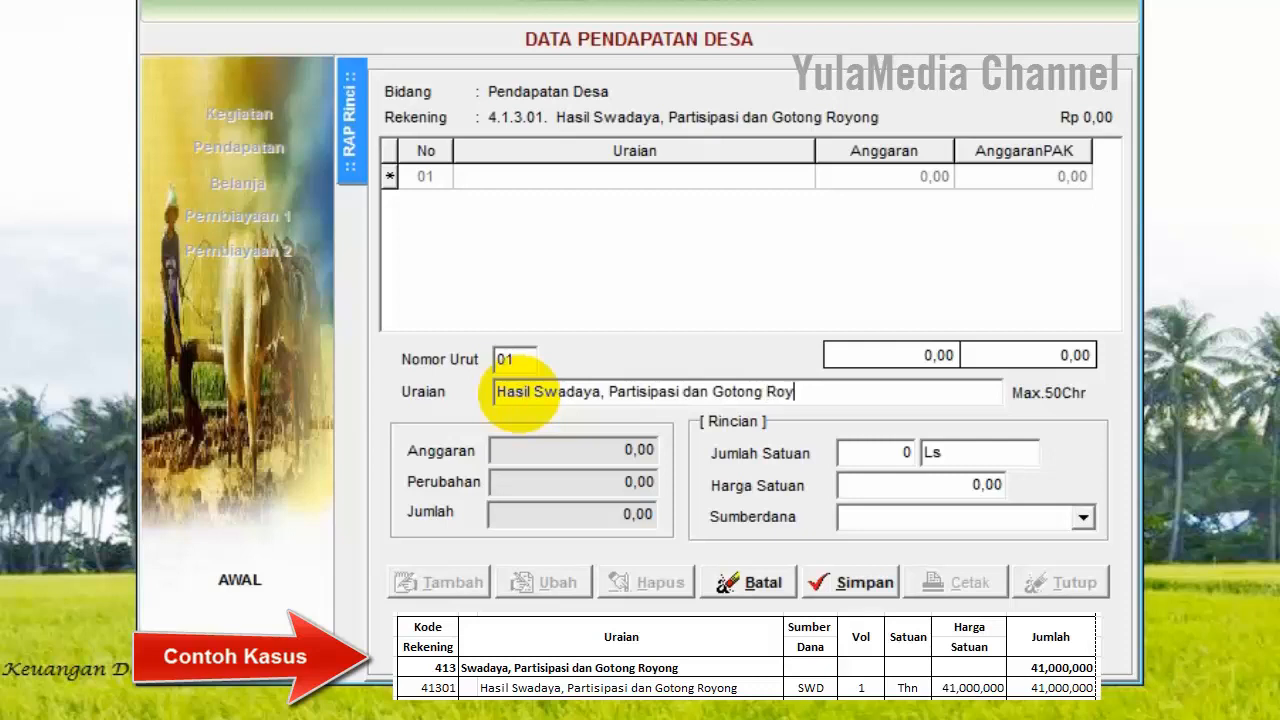
text(ong)
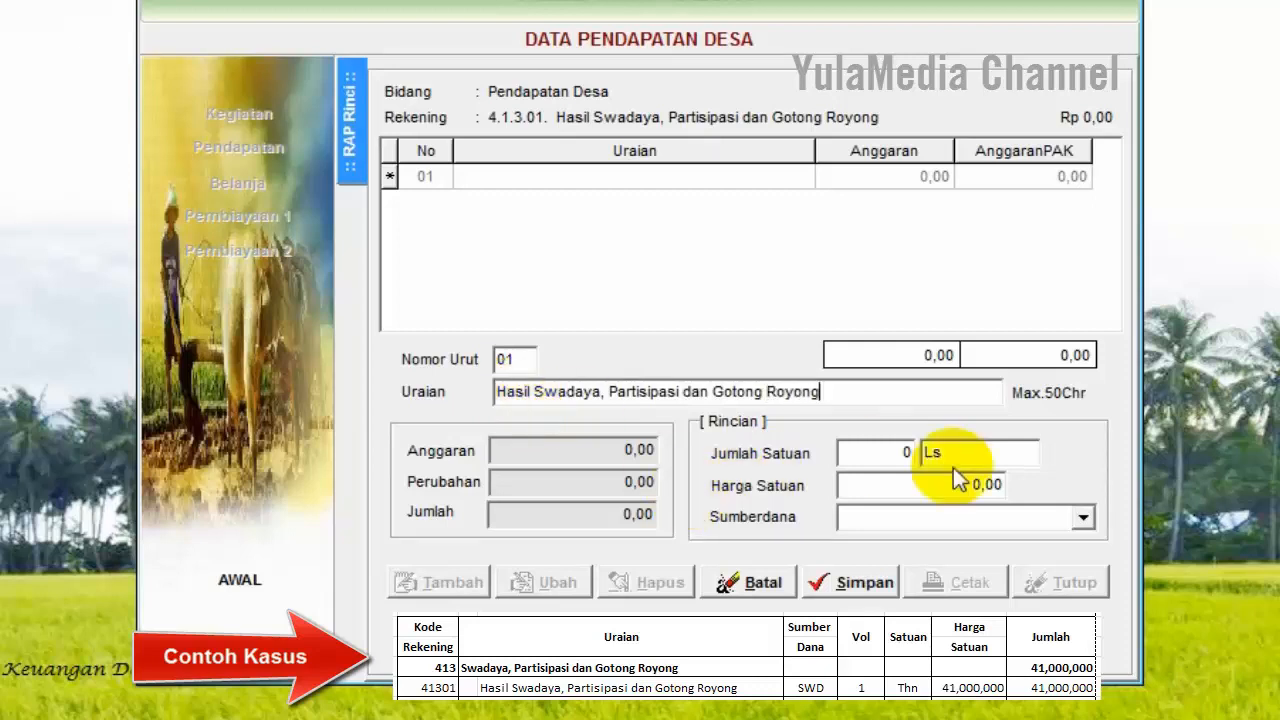
Set the Hasil Swadaya, Partisipasi dan Gotong Royong line's quantity to 1 thn and its unit price to 41000000.
click(915, 453)
key(BackSpace)
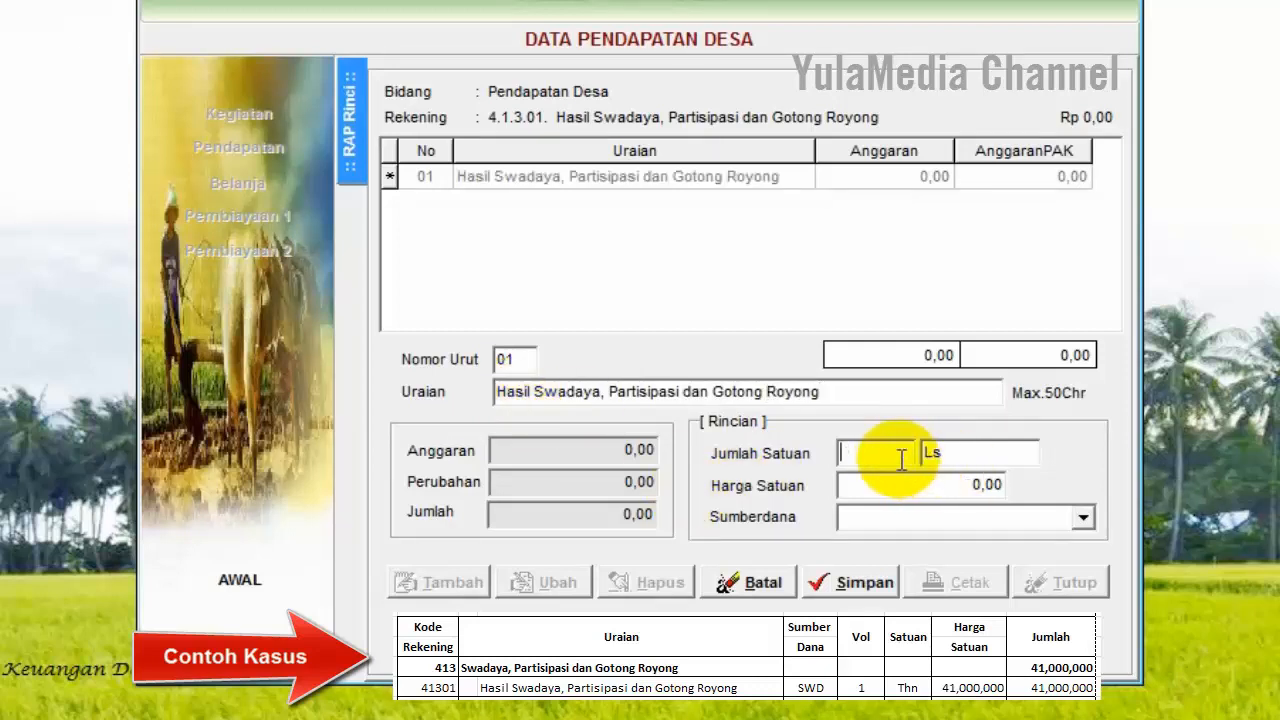
text(1)
click(997, 457)
key(BackSpace)
key(BackSpace)
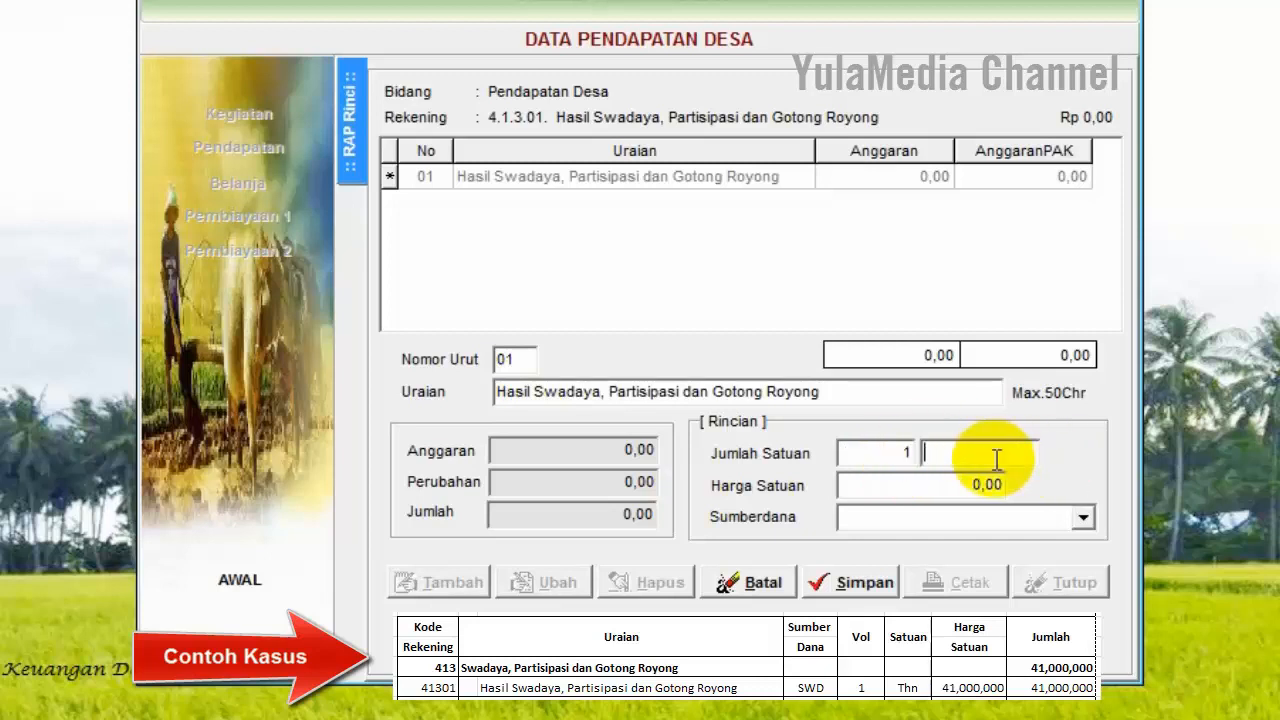
text(thn)
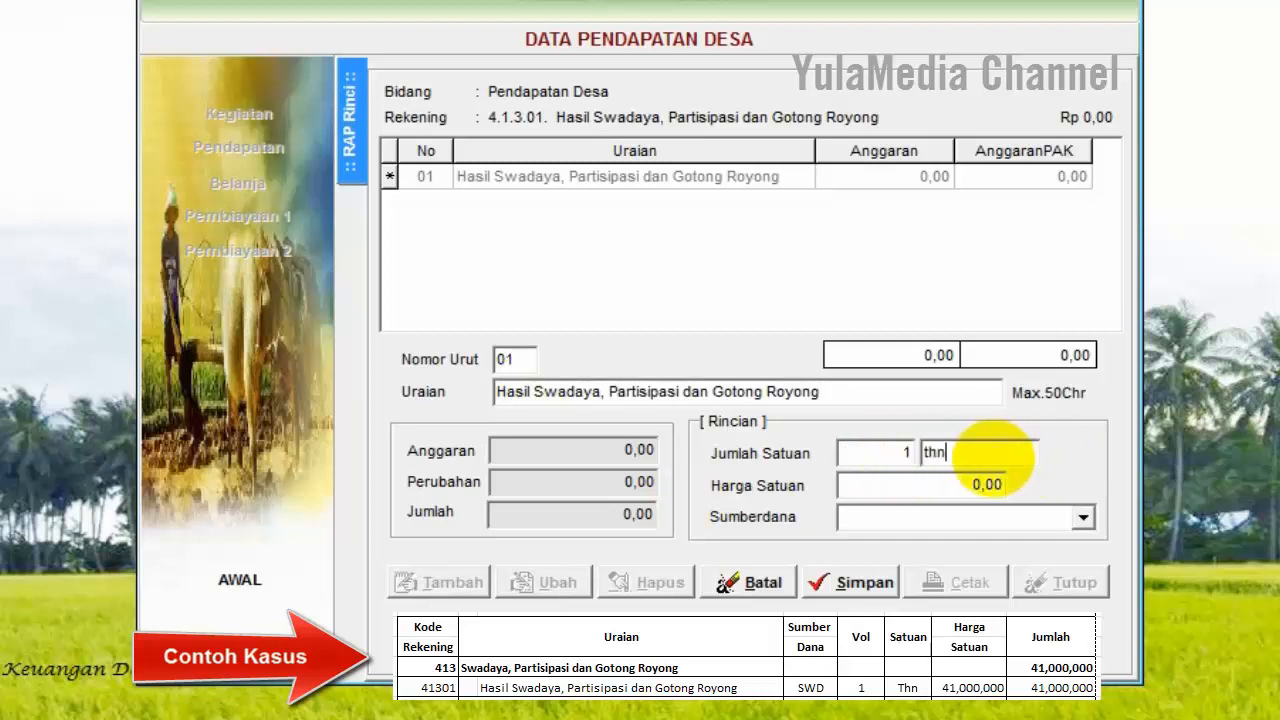
click(970, 488)
text(41000000)
Set the Hasil Swadaya, Partisipasi dan Gotong Royong line's fund source to Swadaya Masyarakat and save the line.
click(1083, 520)
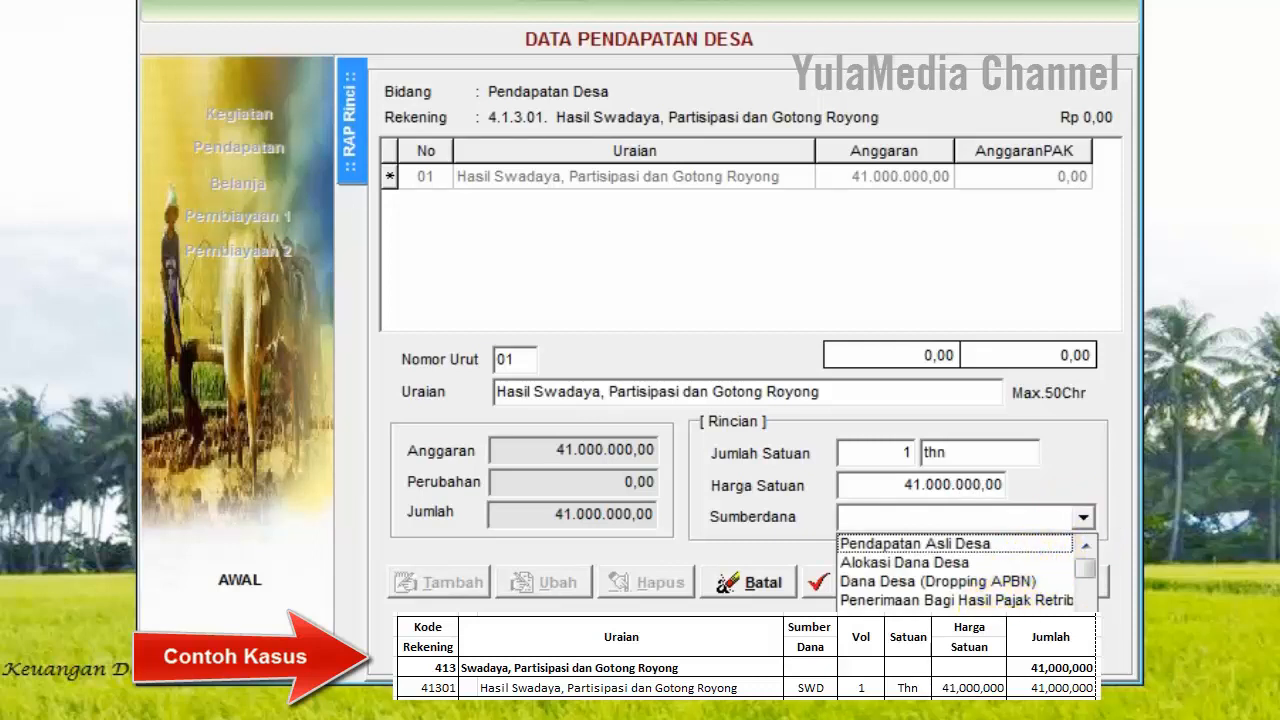
click(955, 657)
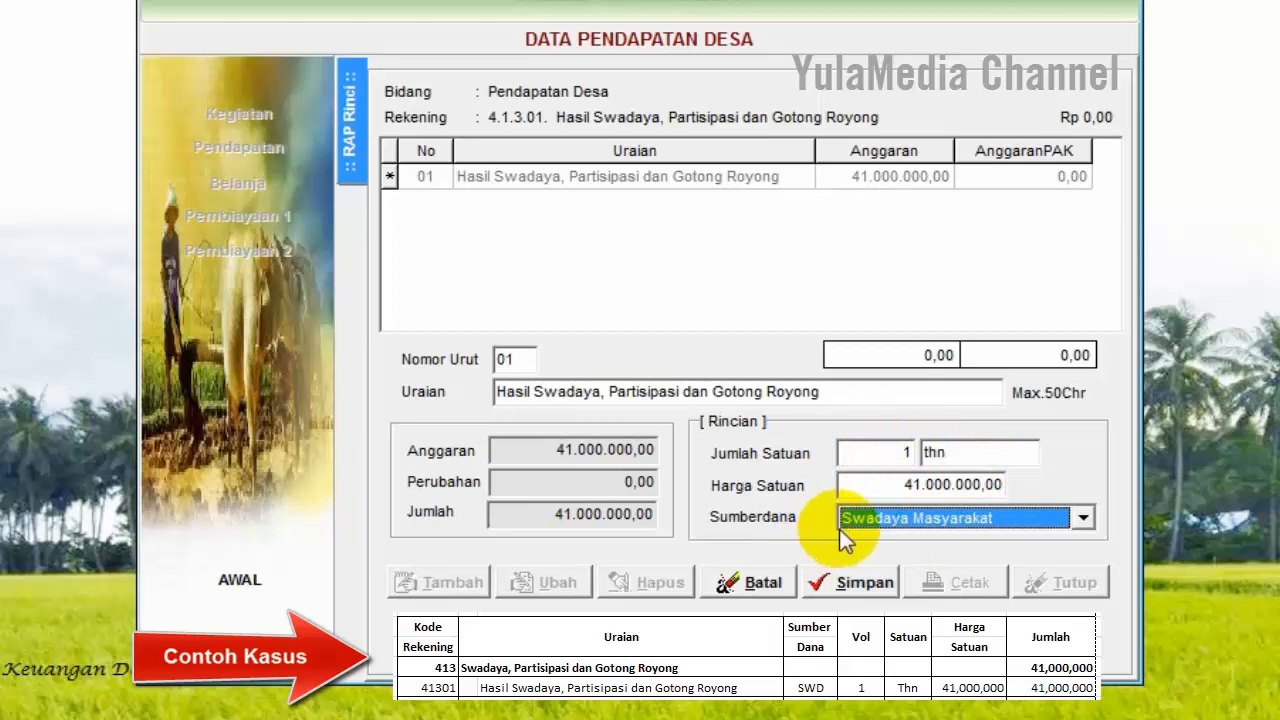
click(845, 590)
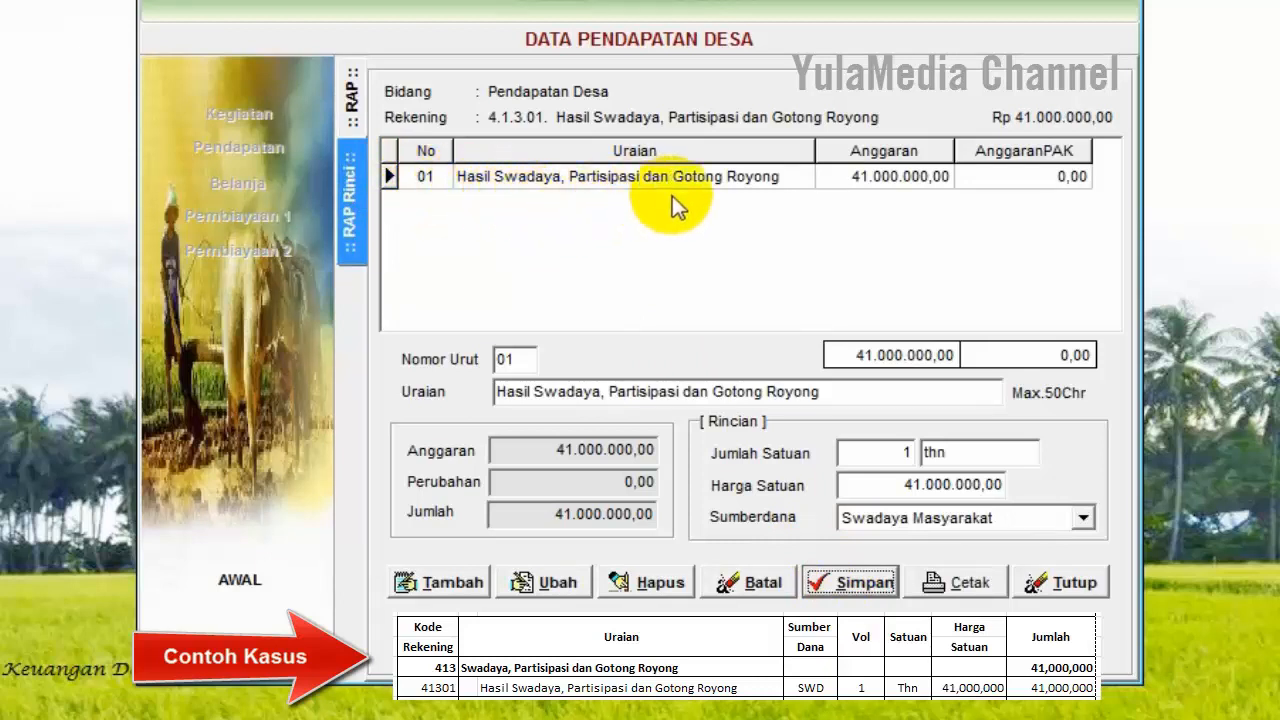
Add and save income account 4.2.1.01 Dana Desa from the Pendapatan Transfer group, type Dana Desa.
click(355, 108)
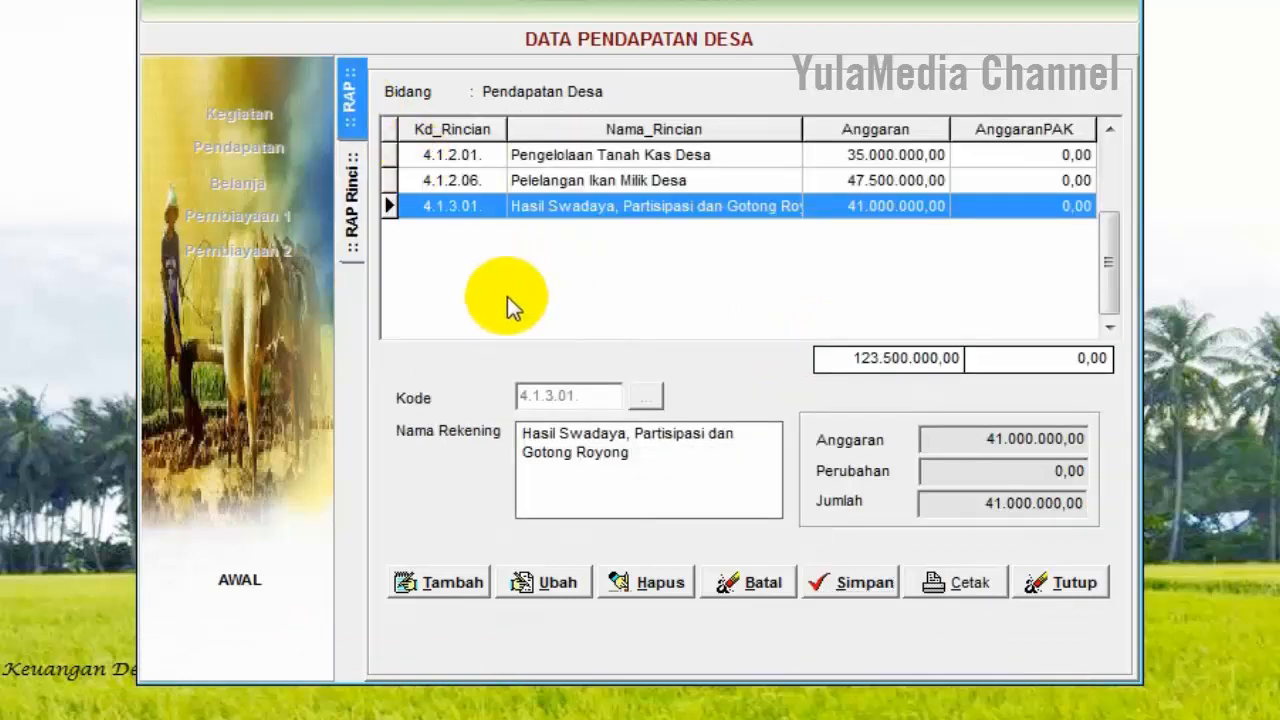
click(355, 195)
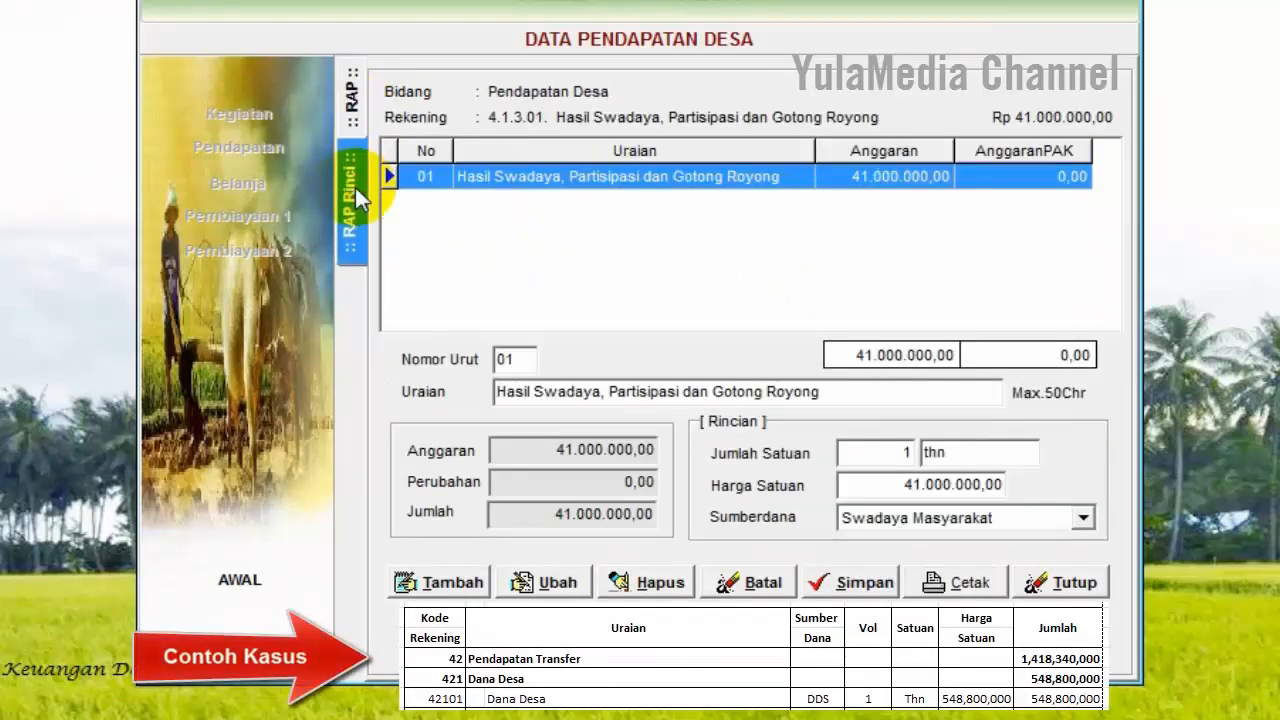
click(355, 110)
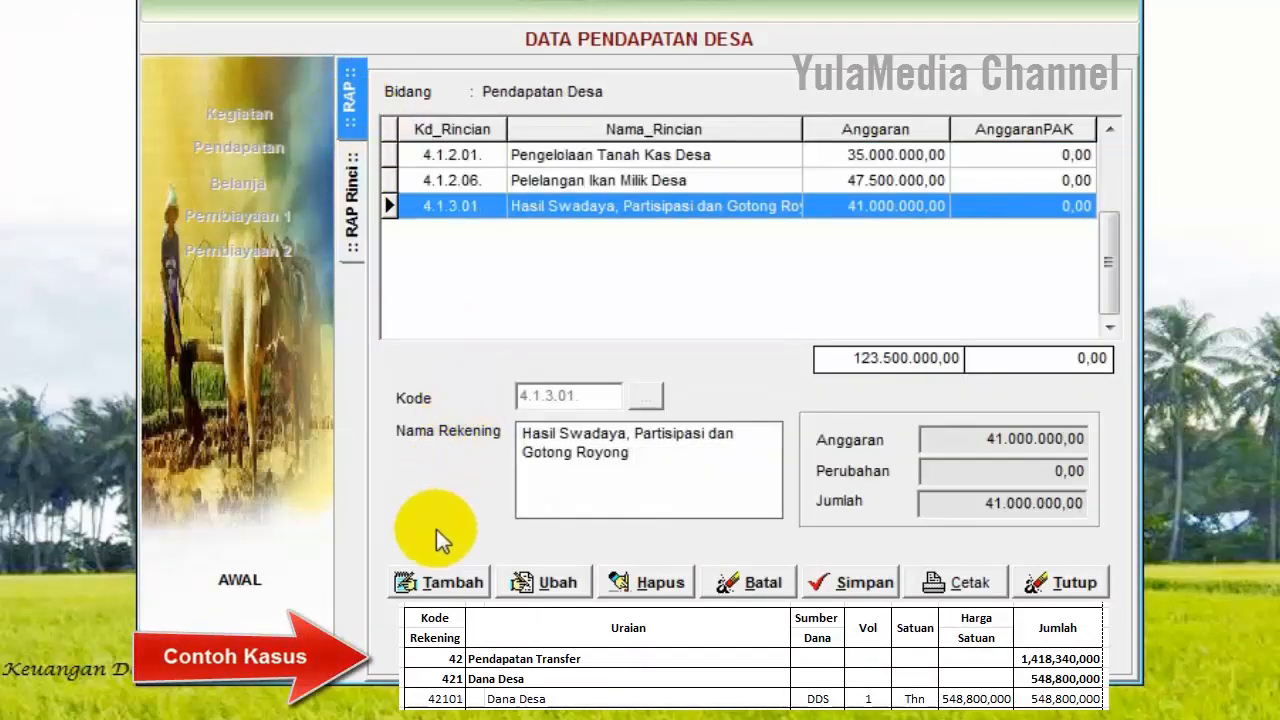
click(430, 585)
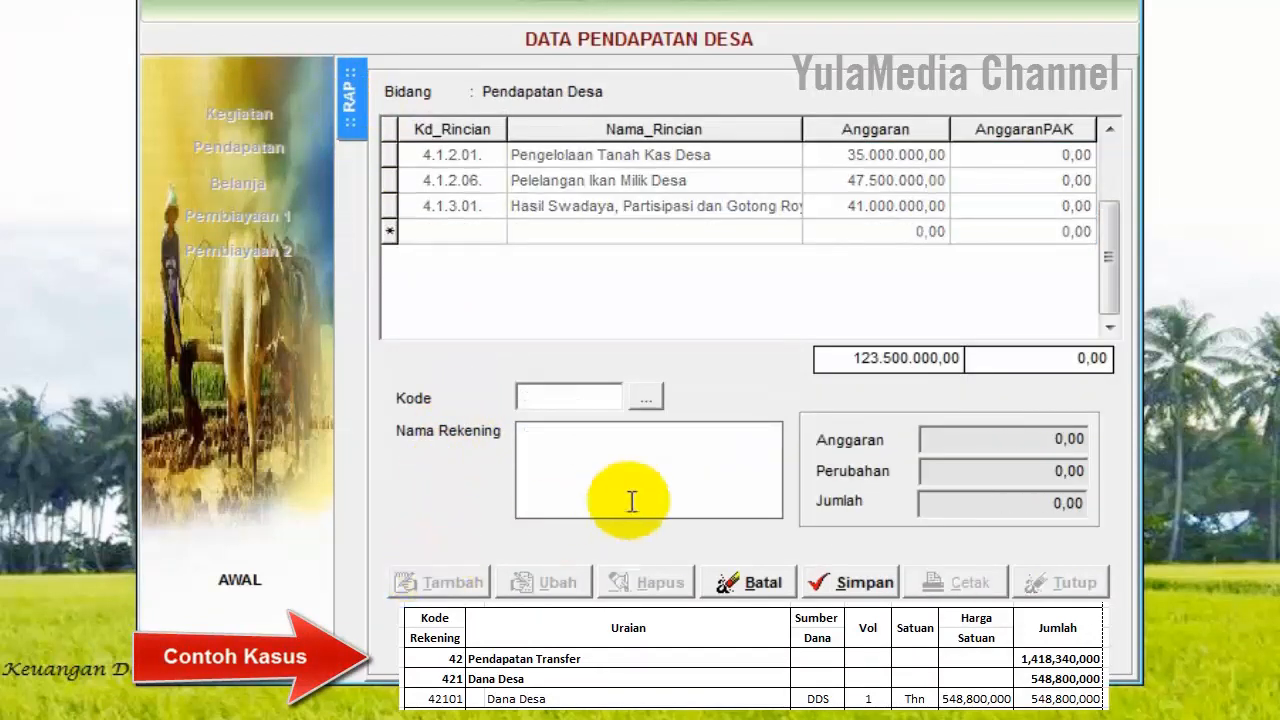
click(652, 404)
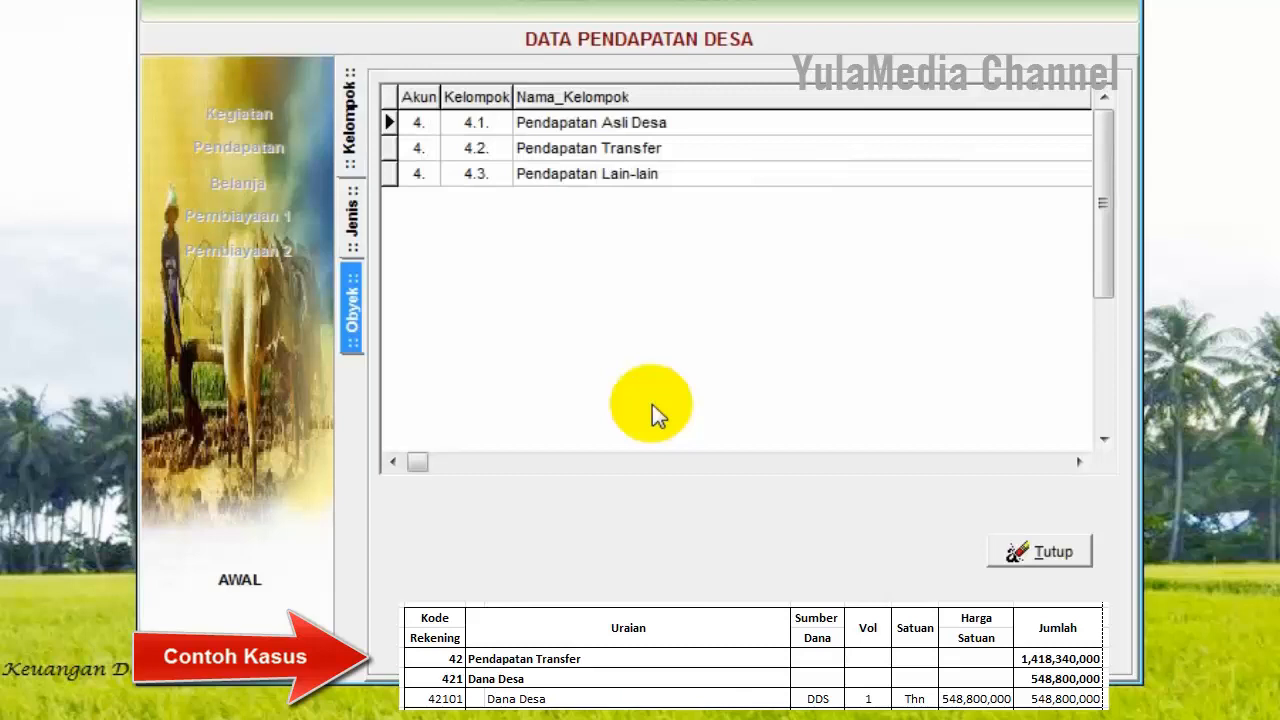
double_click(689, 150)
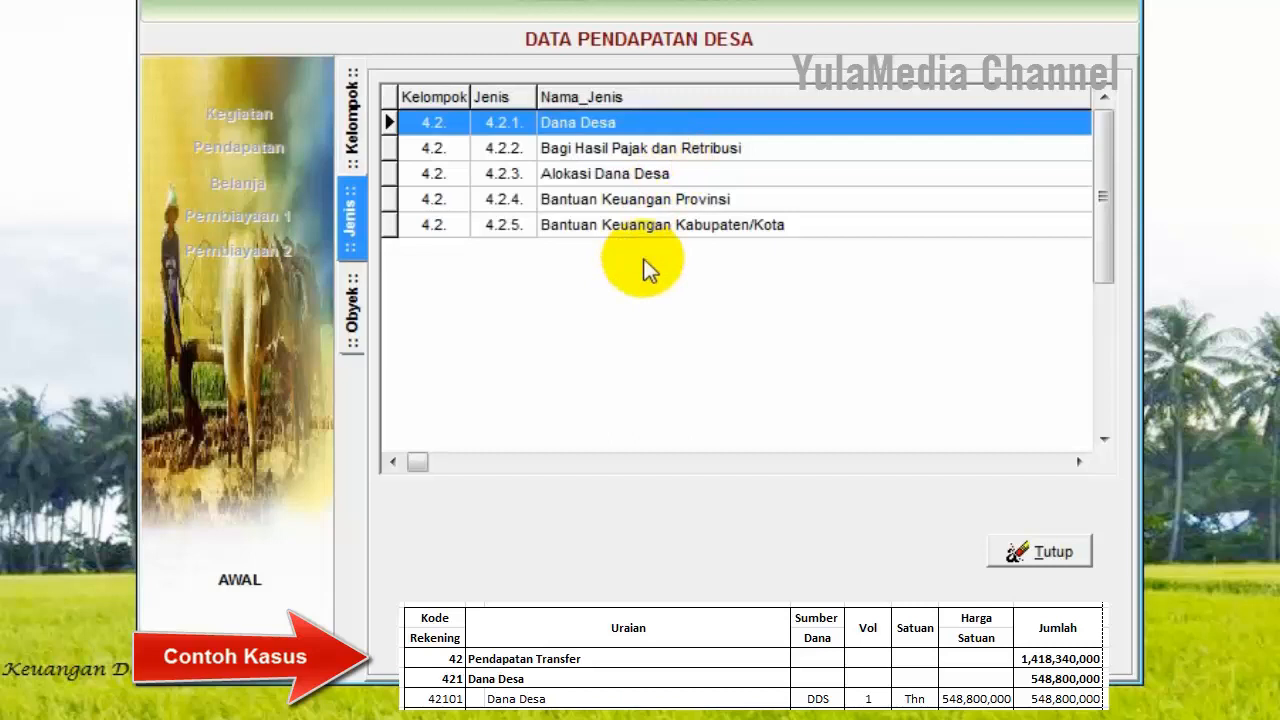
double_click(613, 130)
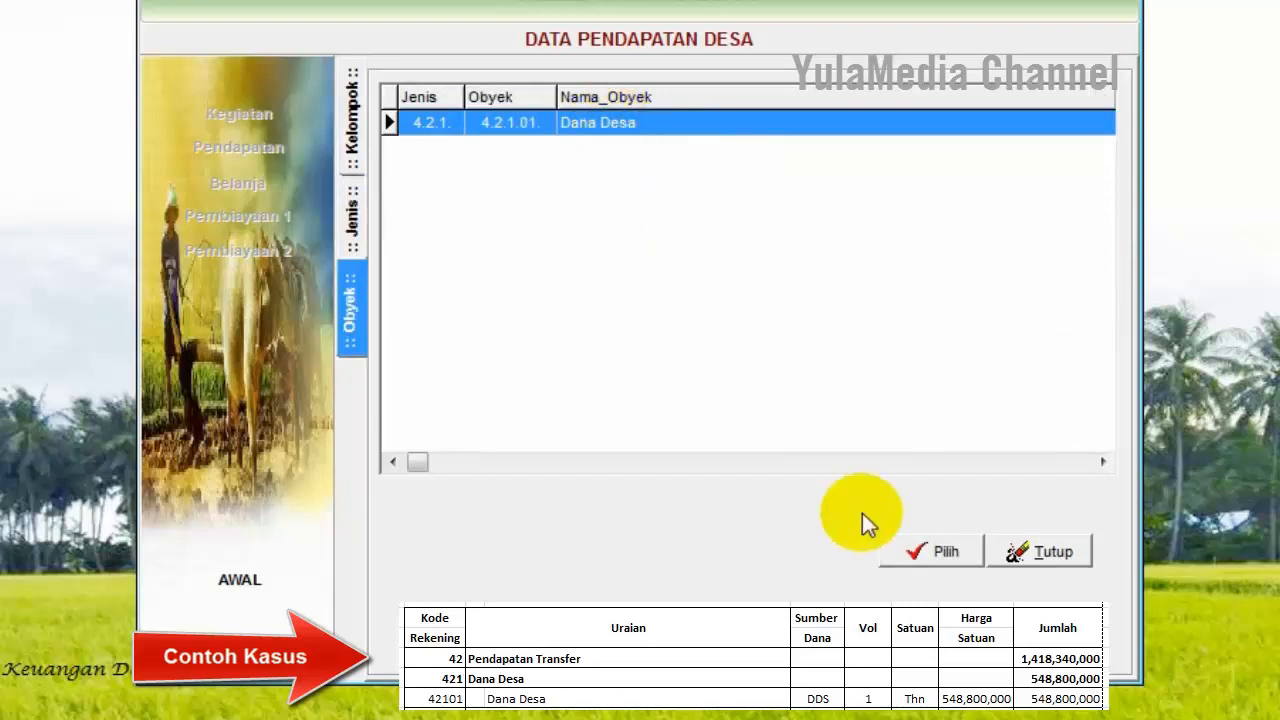
click(917, 558)
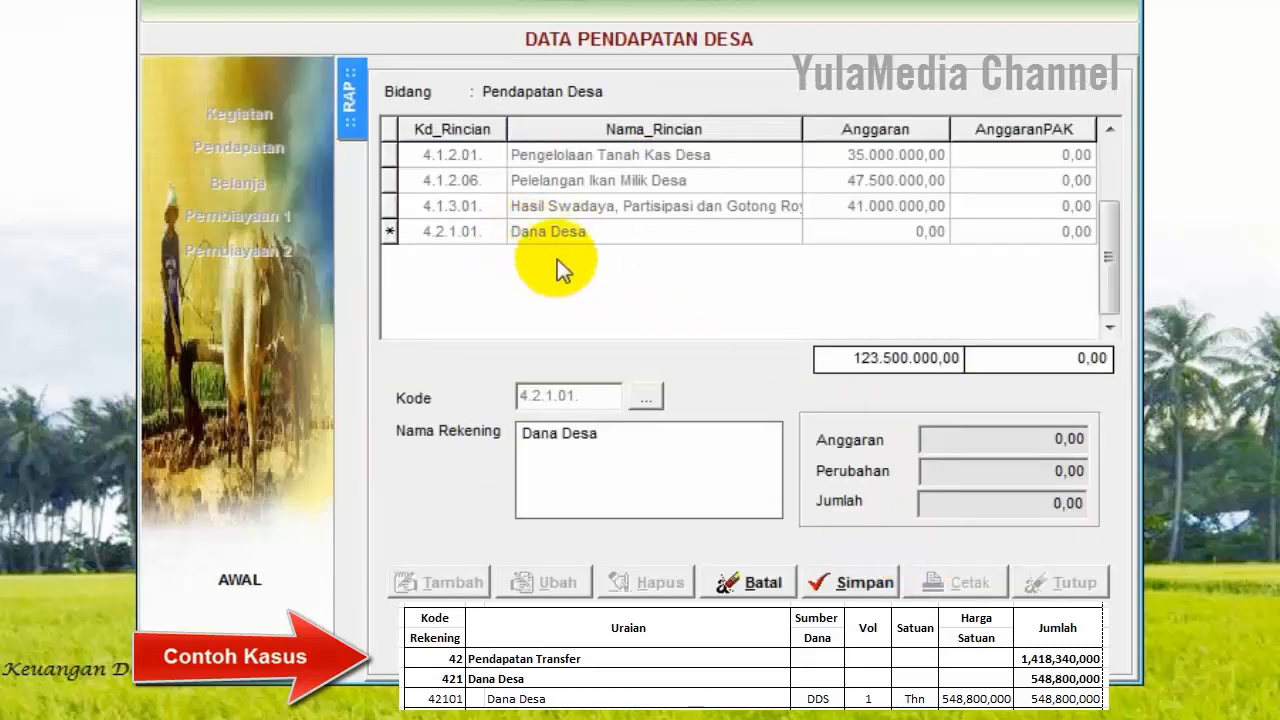
click(838, 588)
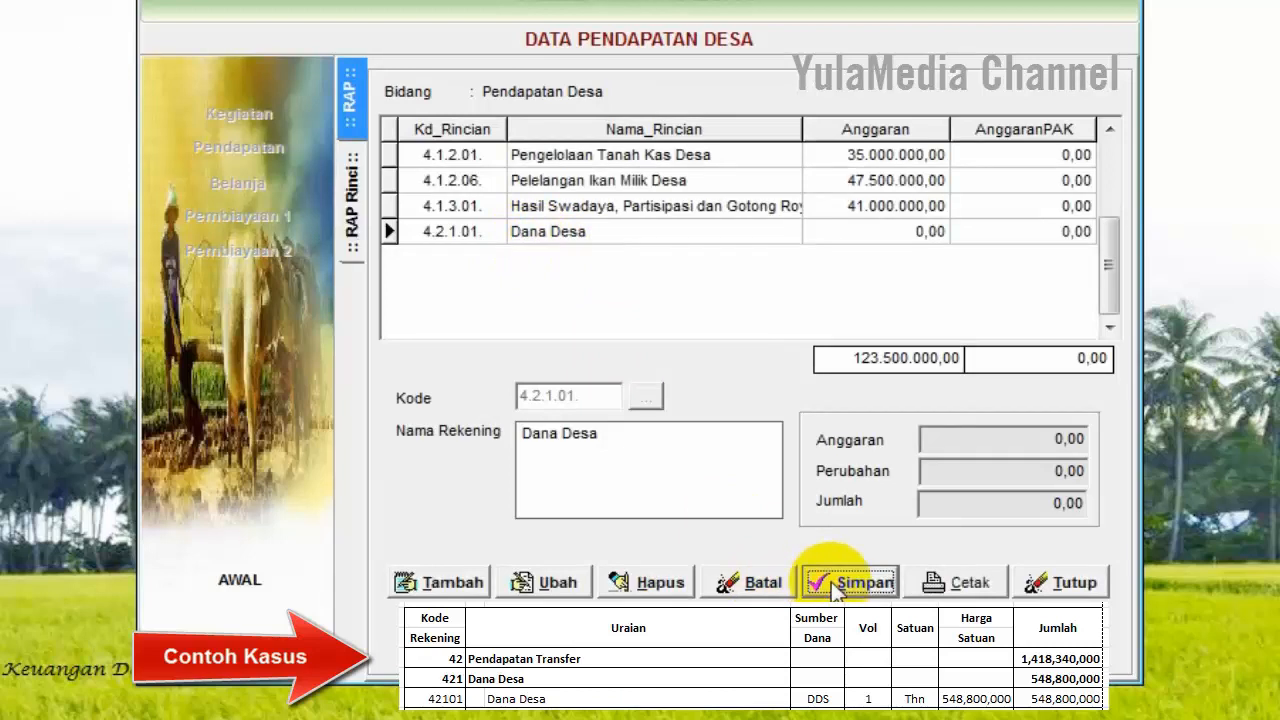
Add a detail line to account 4.2.1.01 with the description Dana Desa.
click(538, 242)
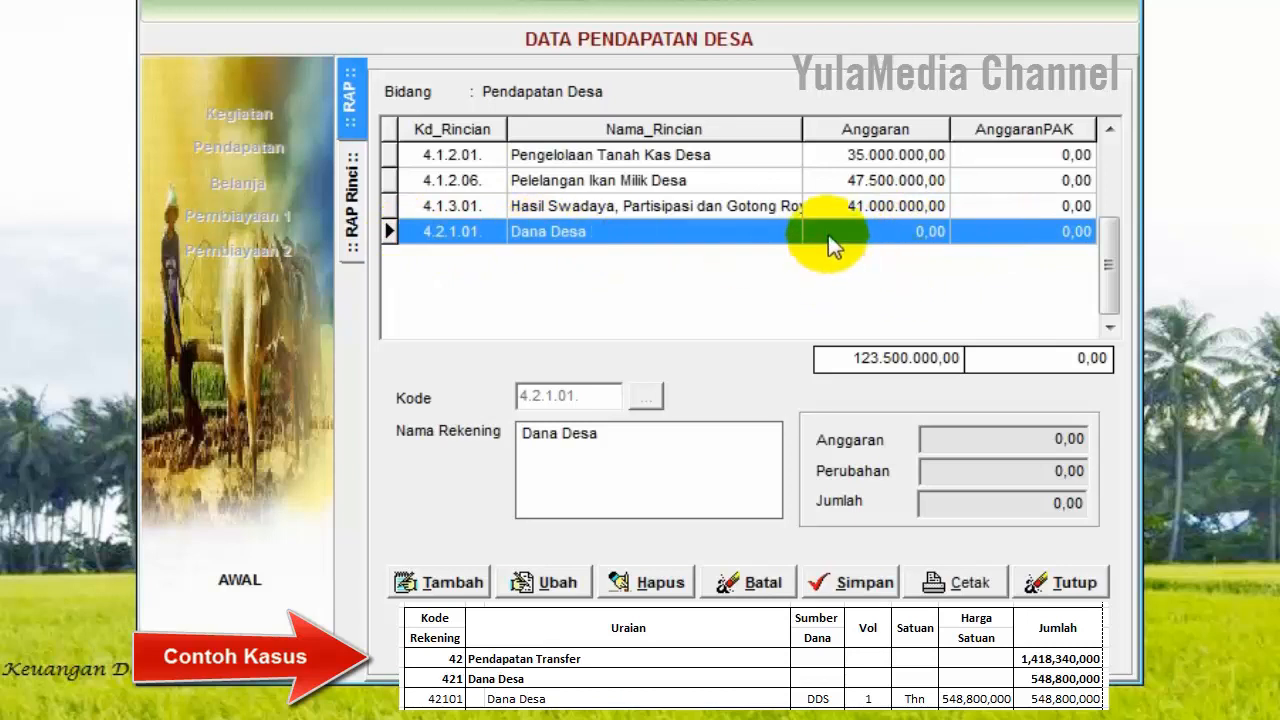
click(355, 250)
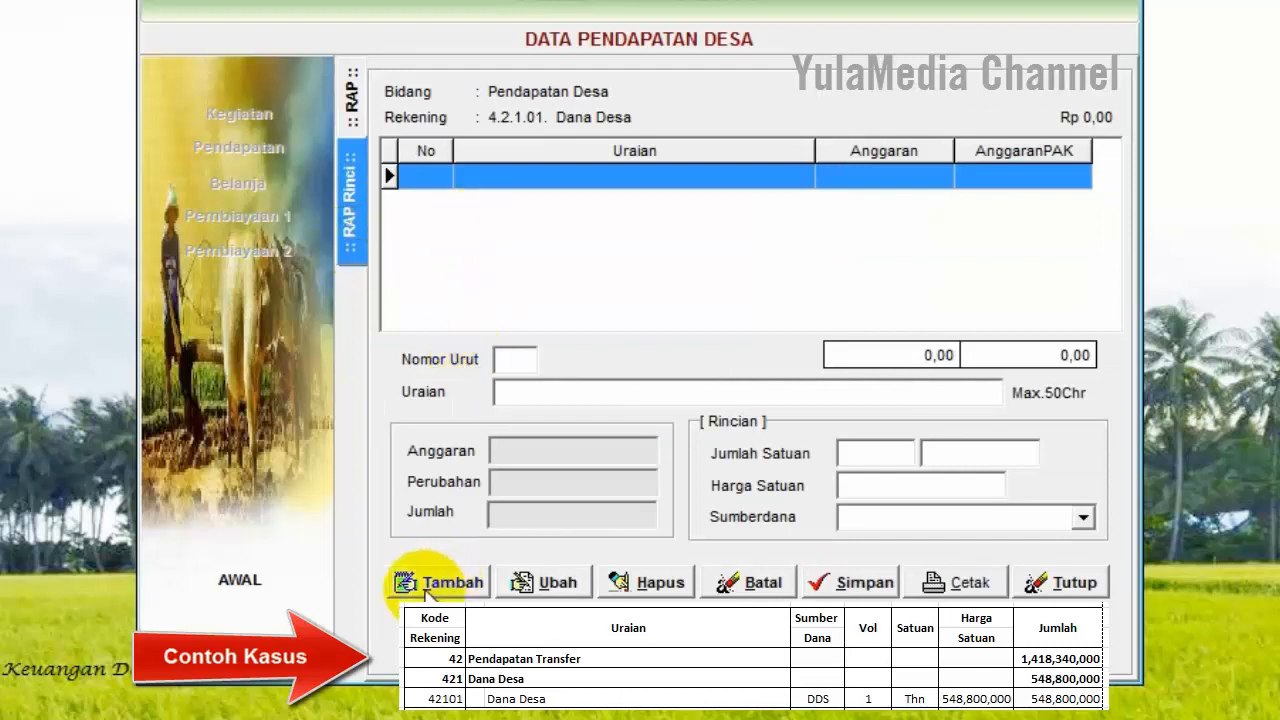
click(447, 584)
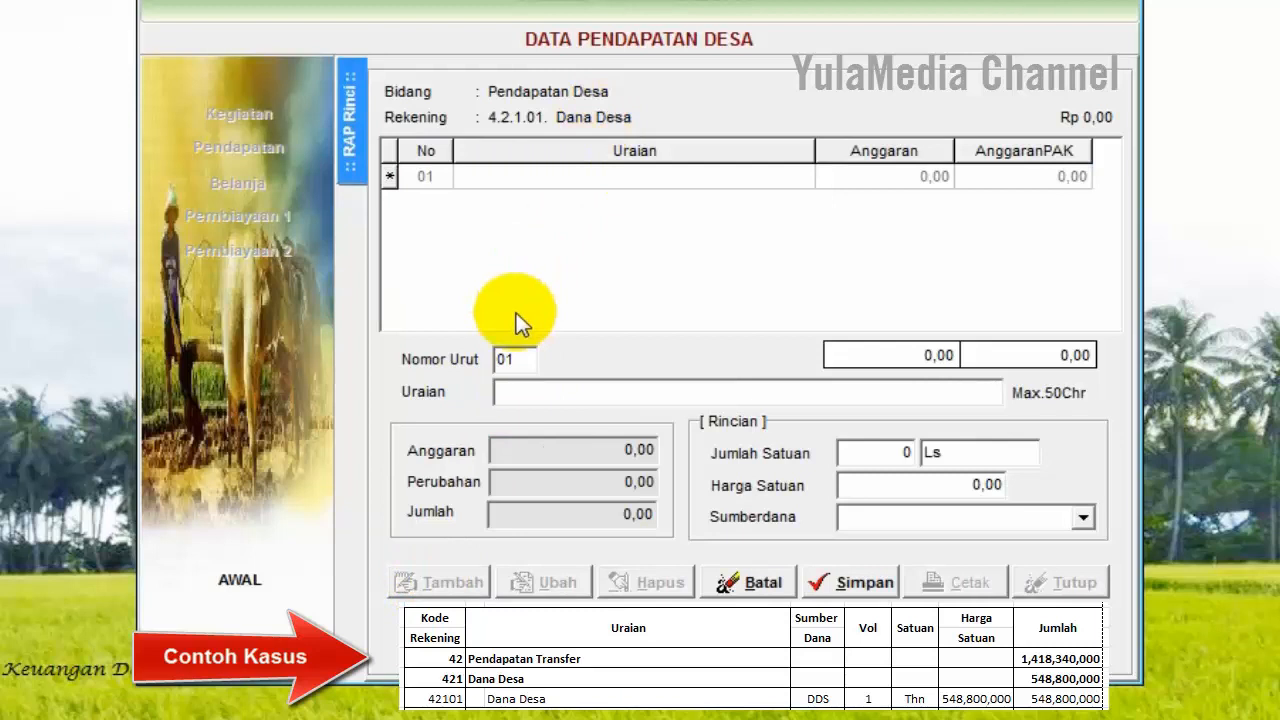
text(Dana Desa)
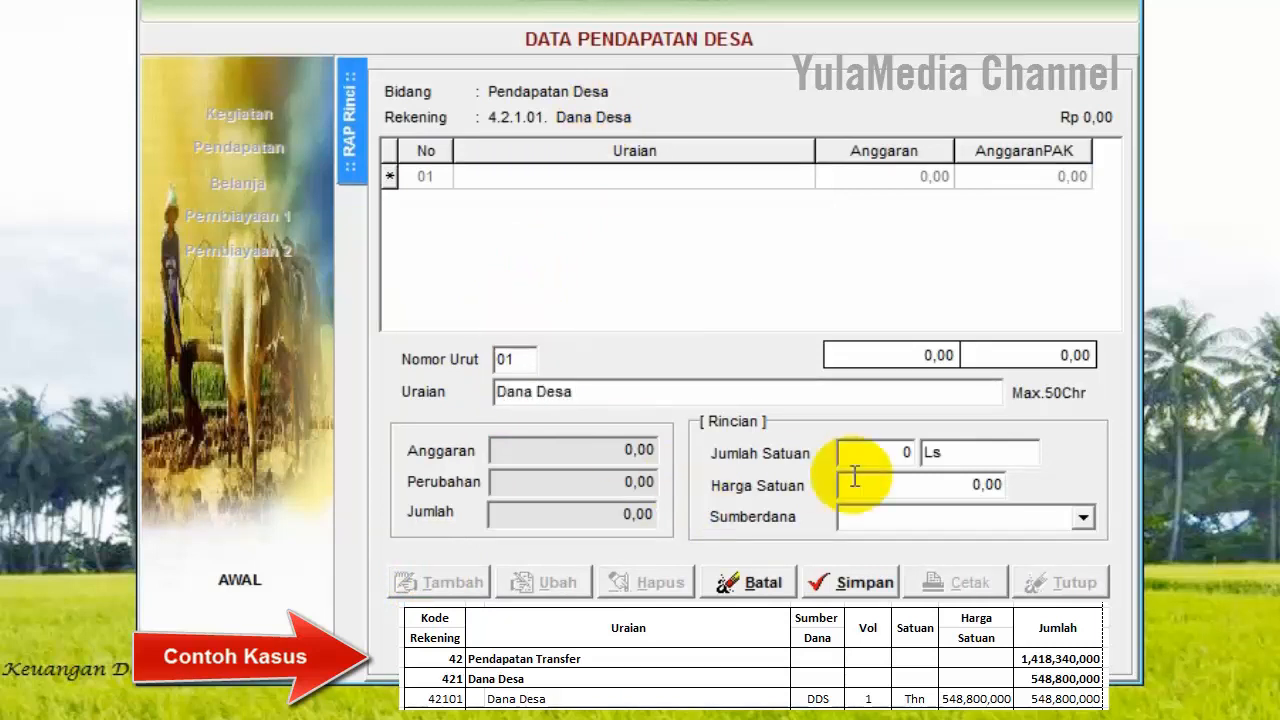
Set the Dana Desa line's quantity to 1 thn and its unit price to 548800000.
click(886, 452)
key(BackSpace)
text(1)
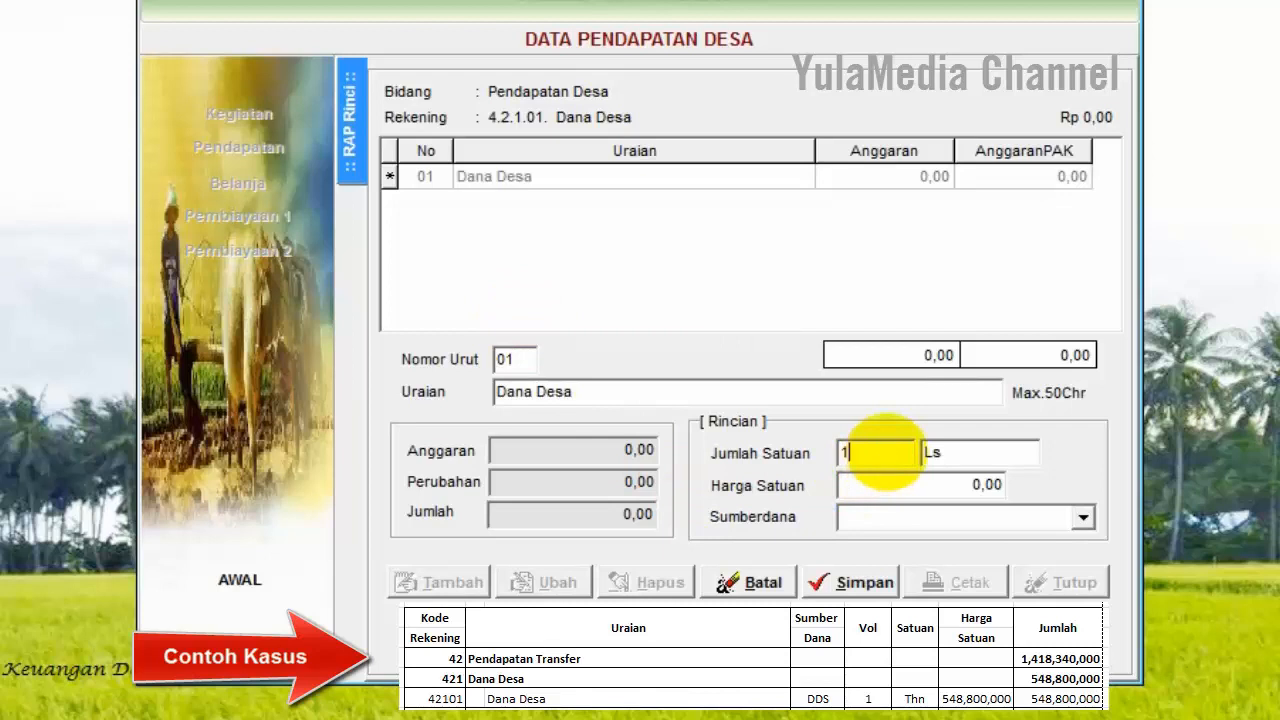
click(995, 455)
key(BackSpace)
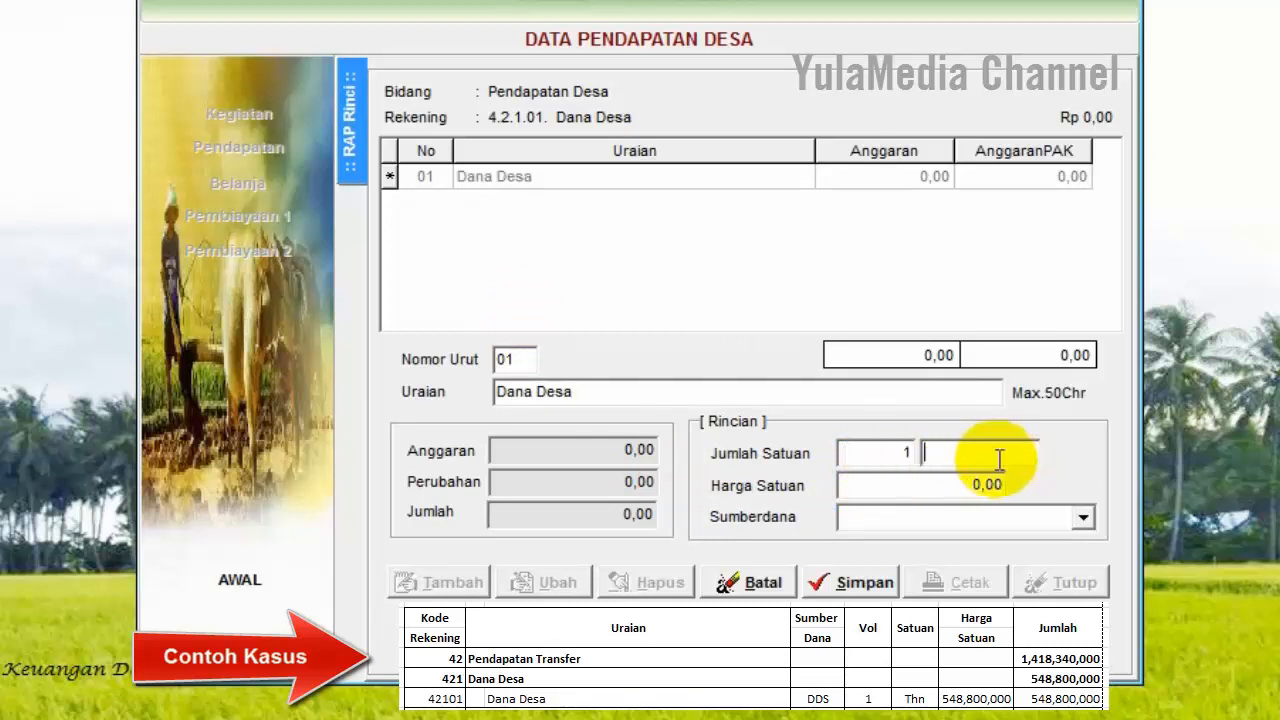
text(thn)
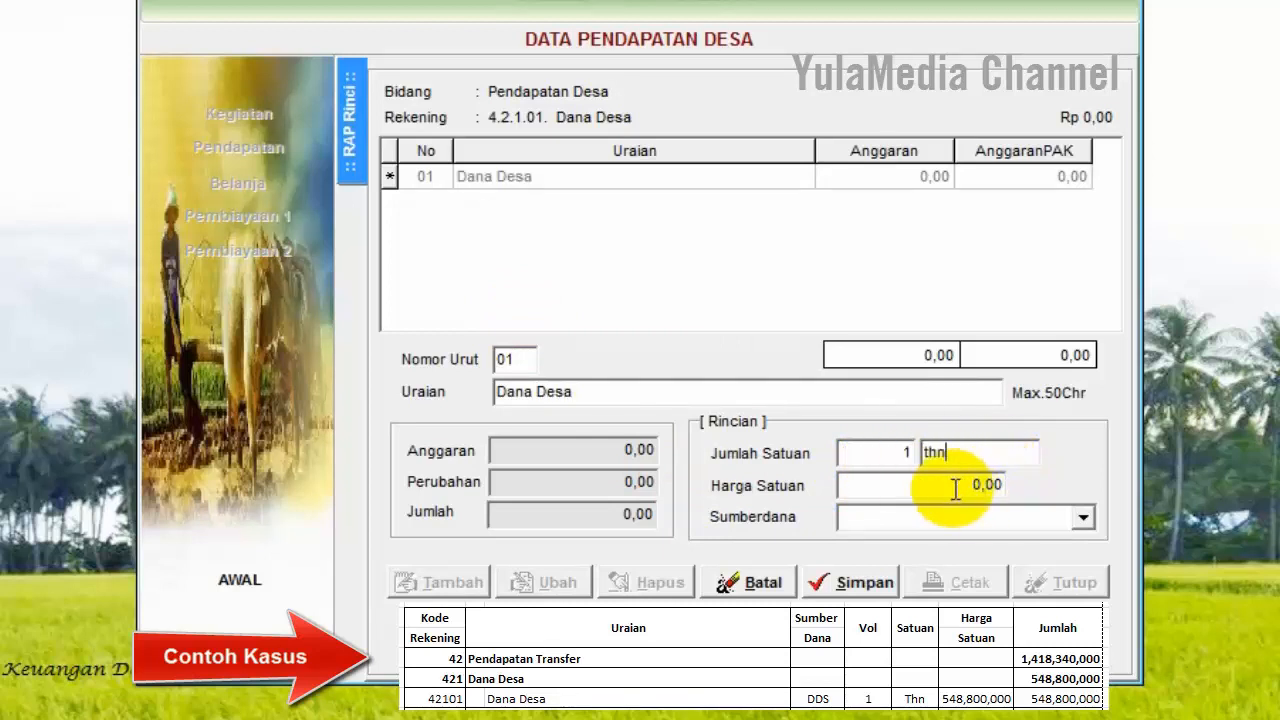
click(955, 488)
text(548800000)
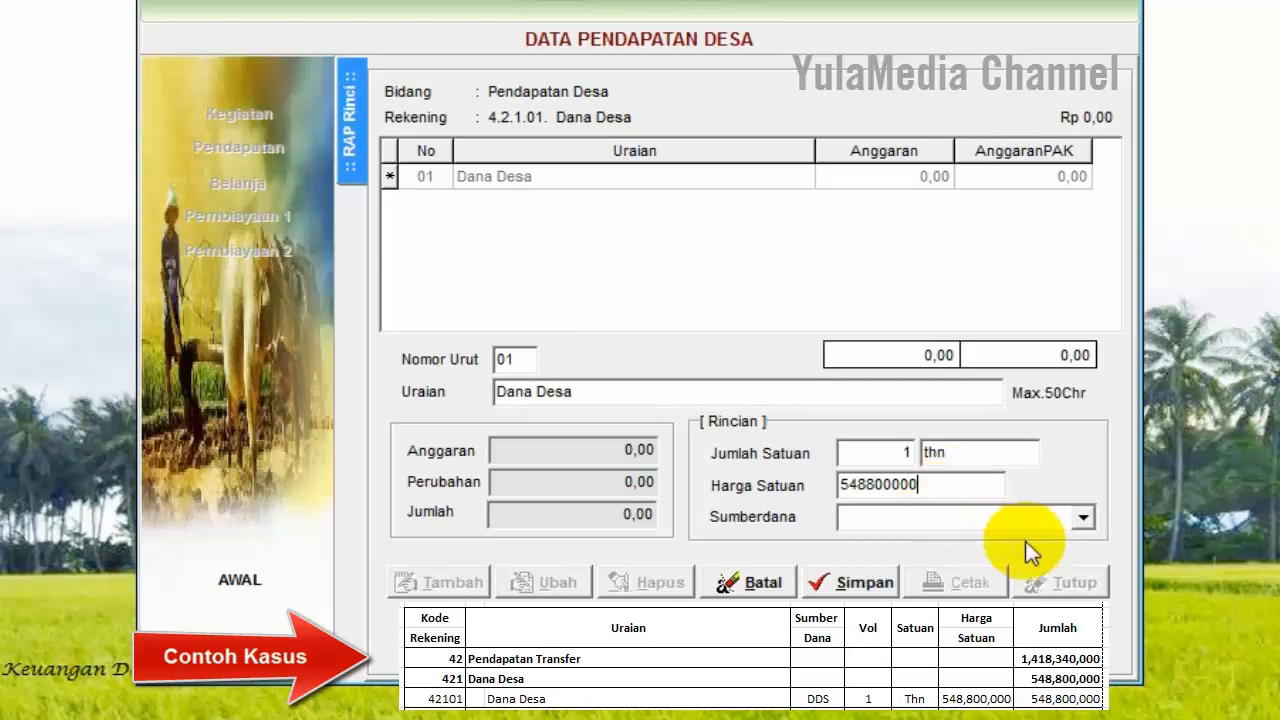
Set the Dana Desa line's fund source to Dana Desa (Dropping APBN) and save the line.
click(1087, 518)
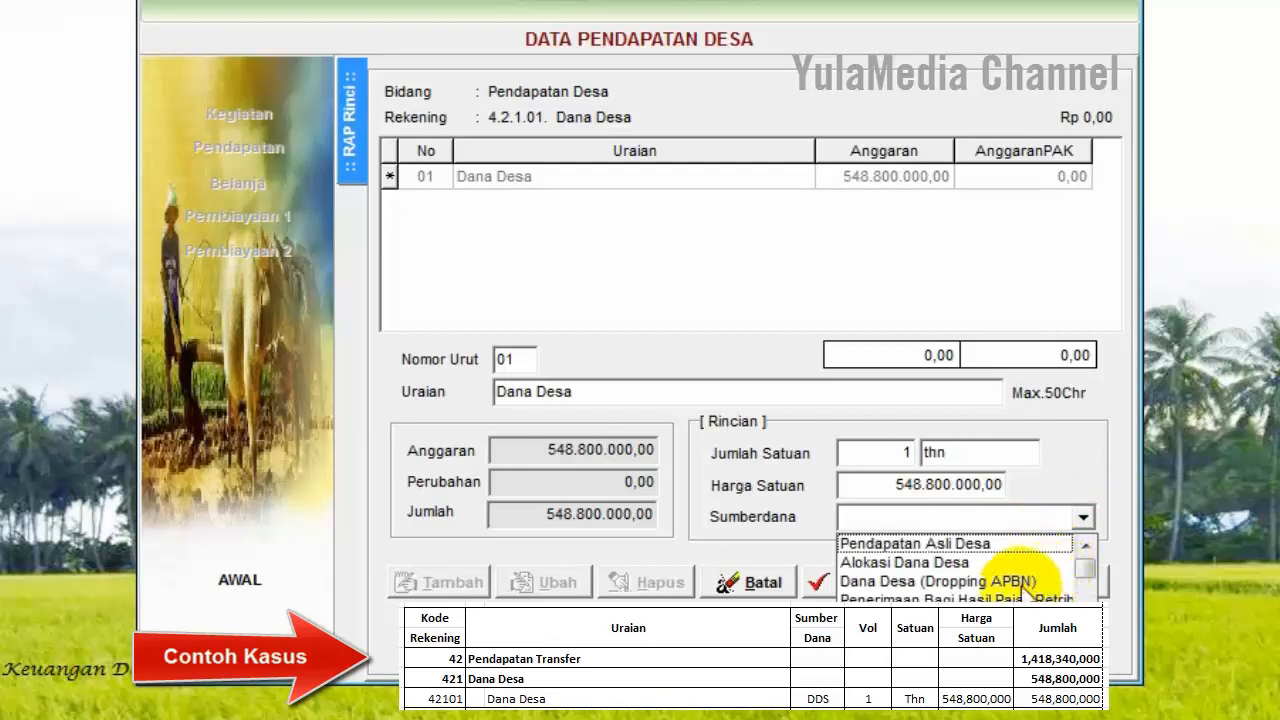
click(940, 582)
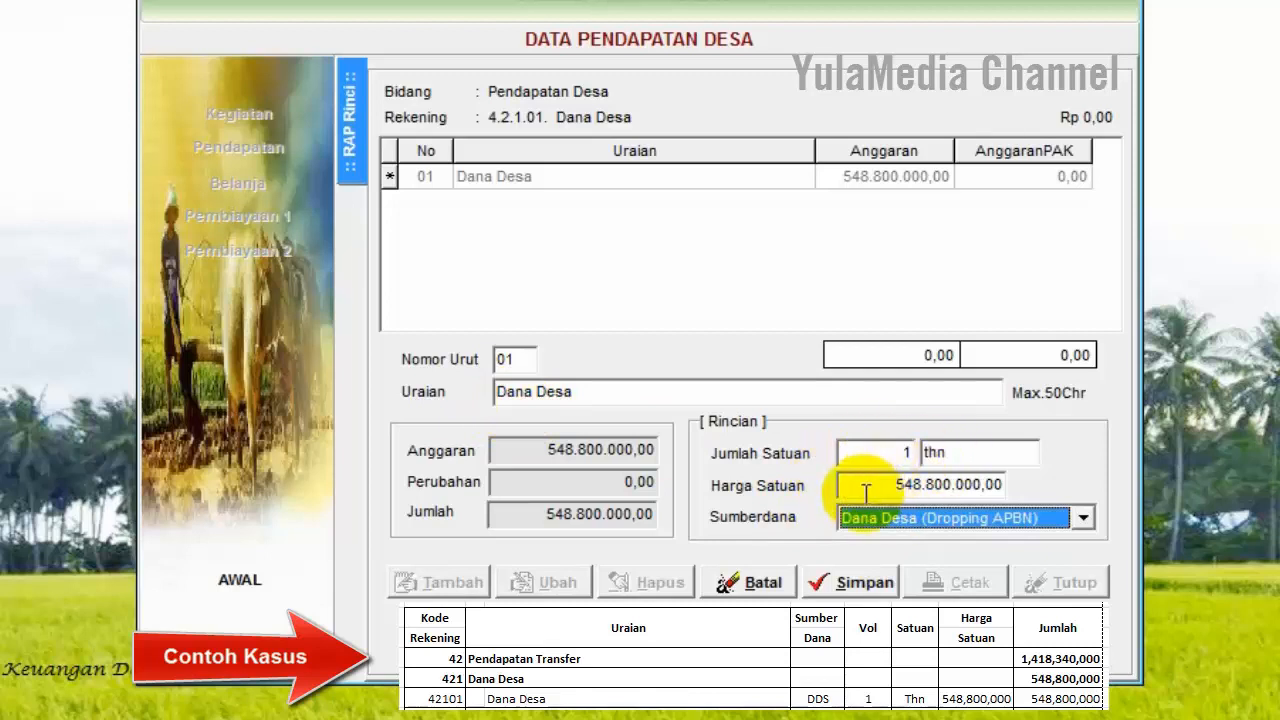
click(857, 587)
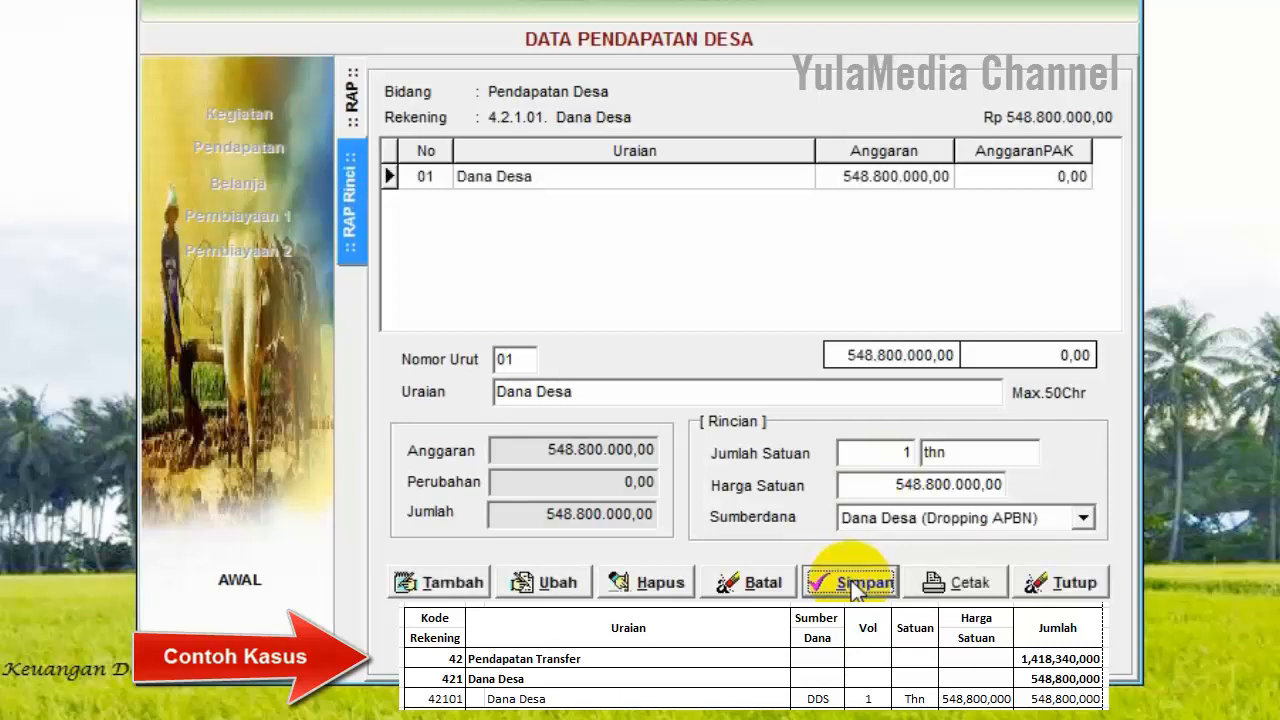